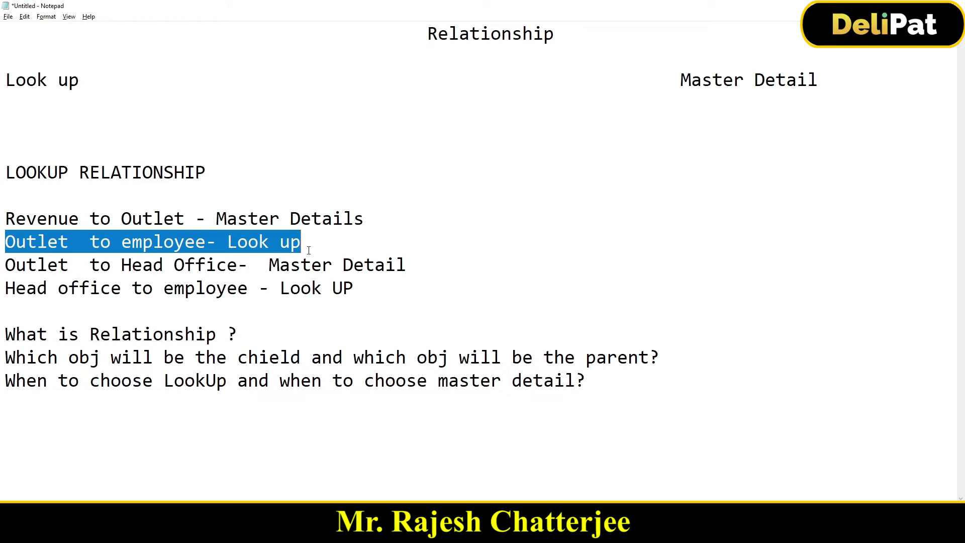
# Leave the Notepad relationship notes for the Chrome window showing Salesforce.
pyautogui.hotkey('alt', 'Tab')
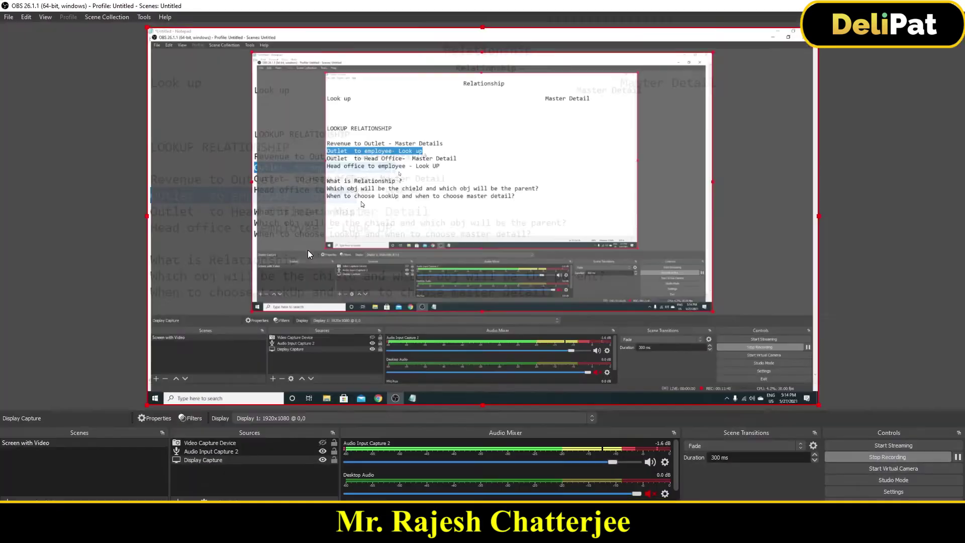
pyautogui.hotkey('alt', 'Tab')
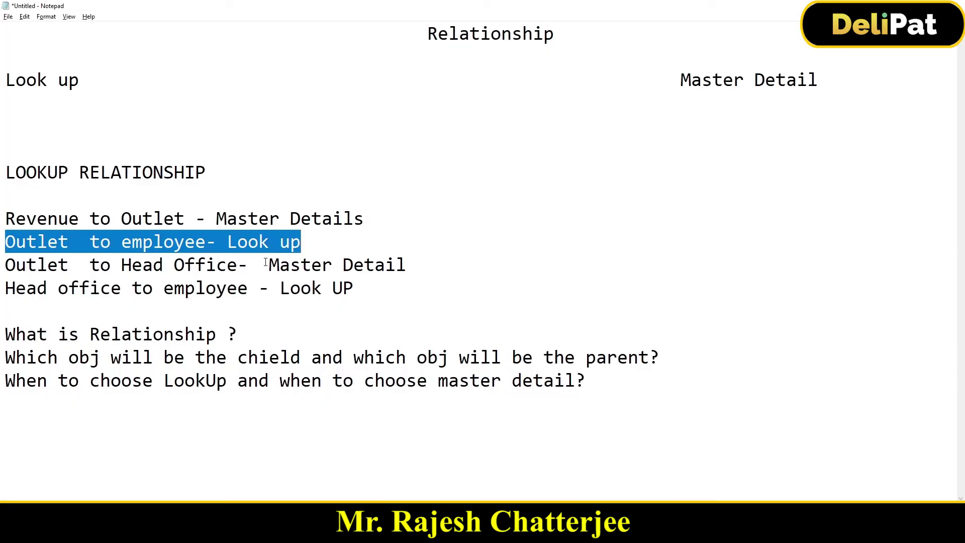
# Start a new Employee record in Salesforce and enter the employee's name.
pyautogui.hotkey('alt', 'Tab')
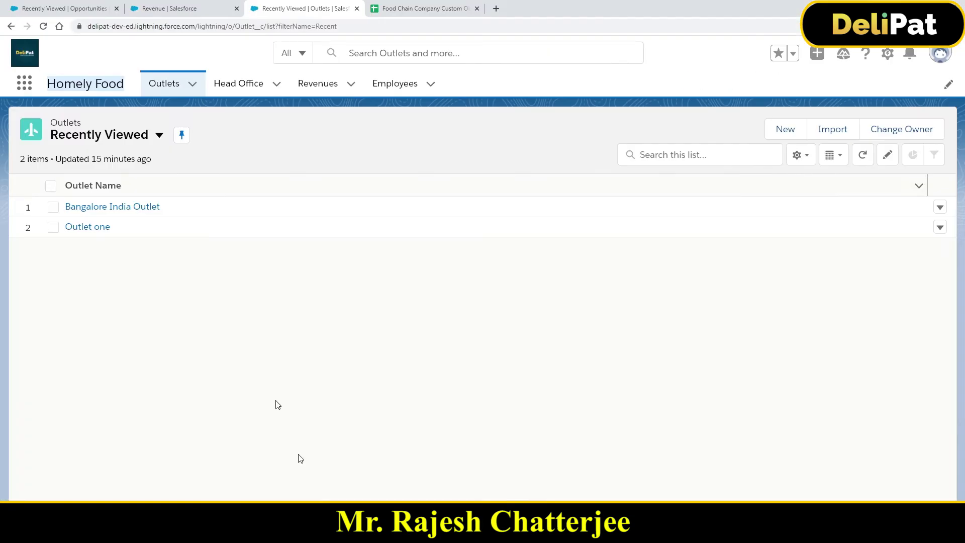
pyautogui.click(379, 86)
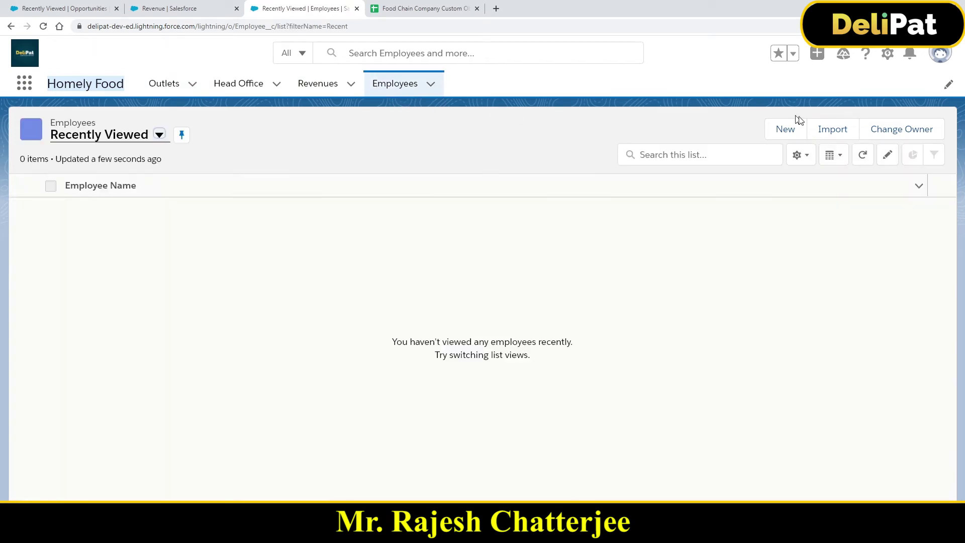
pyautogui.click(777, 132)
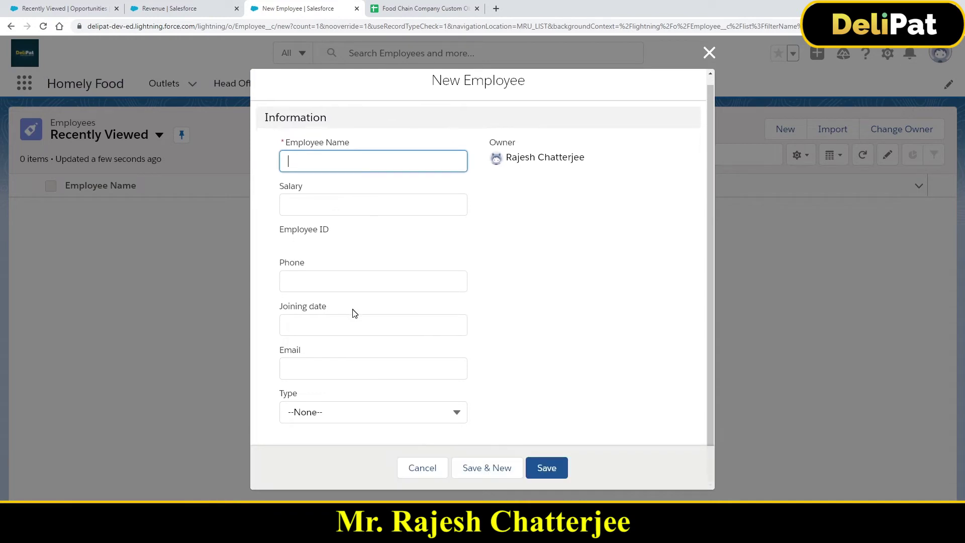
pyautogui.click(306, 168)
pyautogui.write('Rajesh Chatterjee')
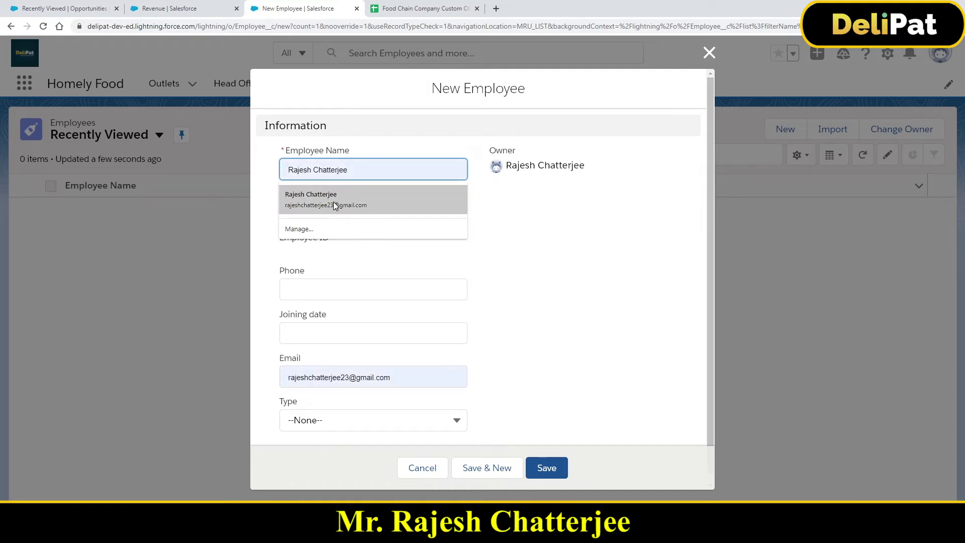
pyautogui.click(333, 201)
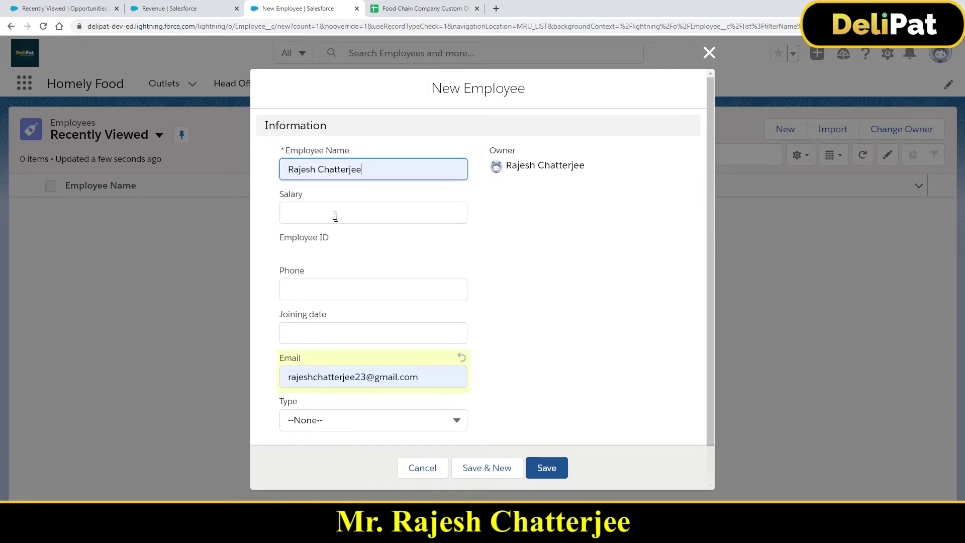
# Fill in the employee's email and phone number, set Salary to 100, and save as Permanent.
pyautogui.click(337, 374)
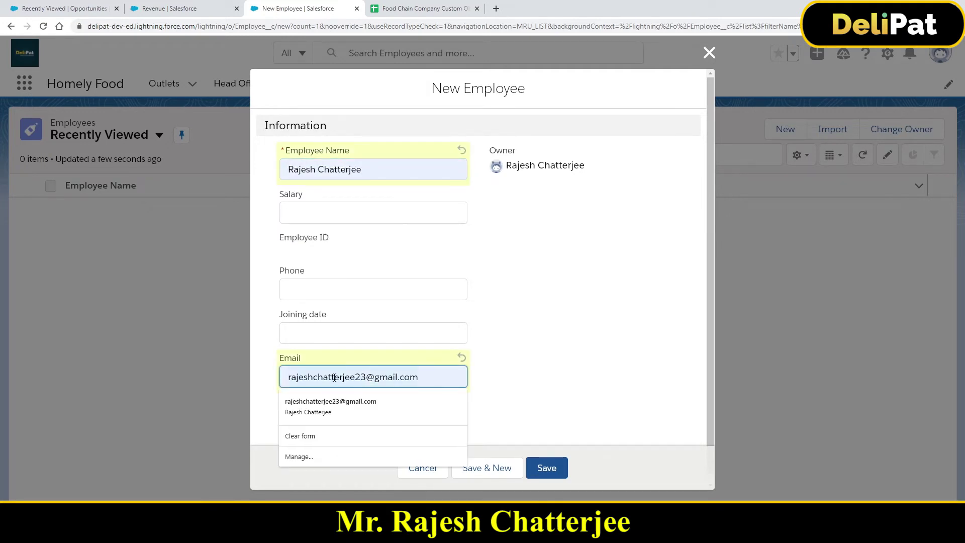
pyautogui.hotkey('ctrl', 'a')
pyautogui.press('BackSpace')
pyautogui.write('ra')
pyautogui.click(322, 400)
pyautogui.click(433, 281)
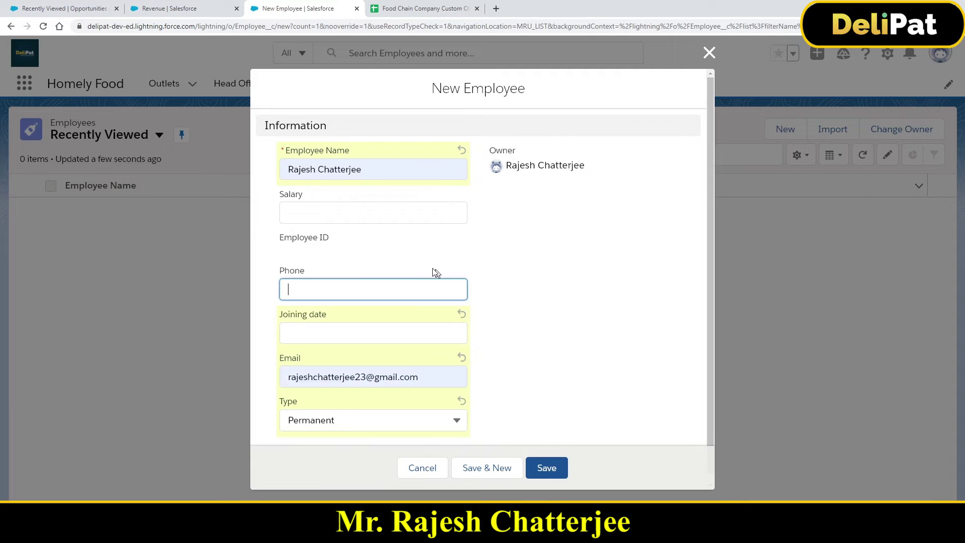
pyautogui.write('123456789')
pyautogui.click(389, 210)
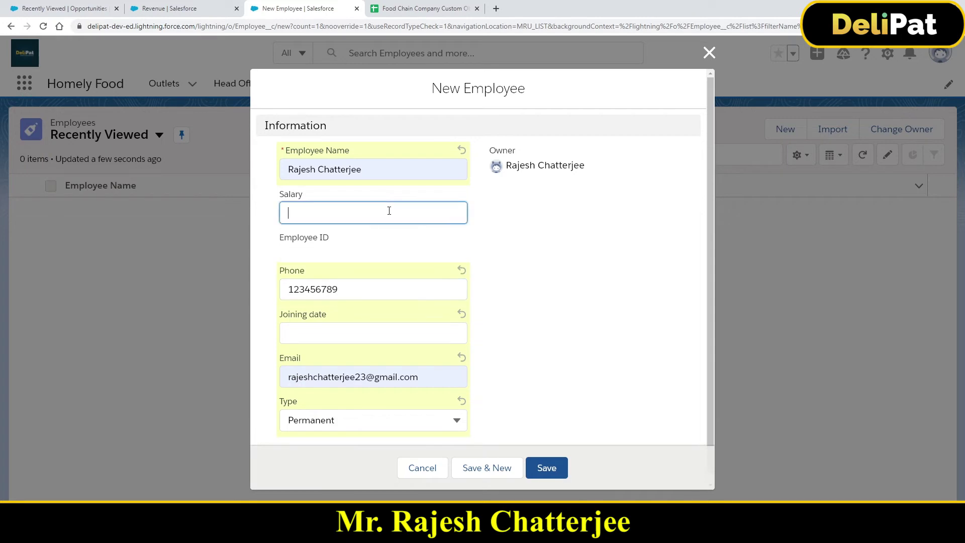
pyautogui.write('100')
pyautogui.click(543, 468)
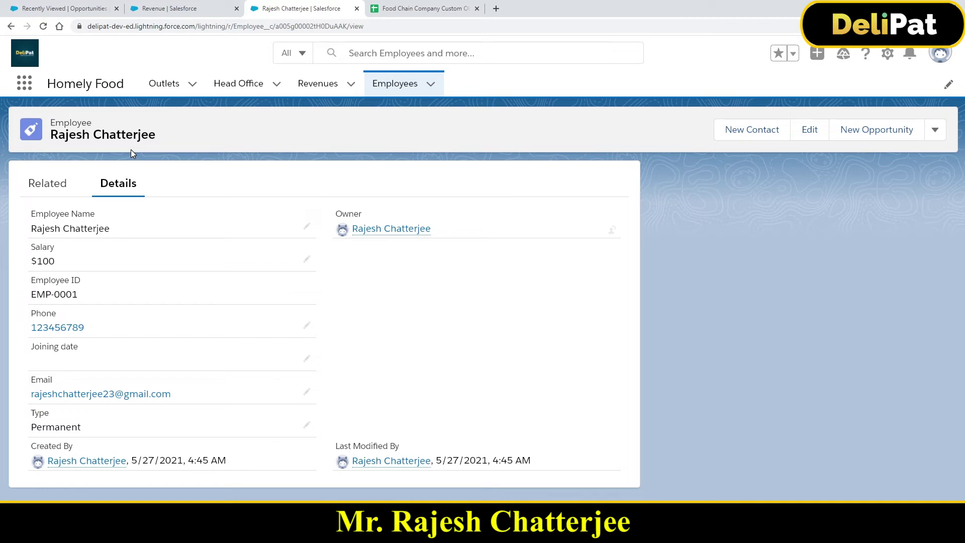
# Open a New Outlet form from the Outlets list, then discard it unfinished.
pyautogui.click(156, 88)
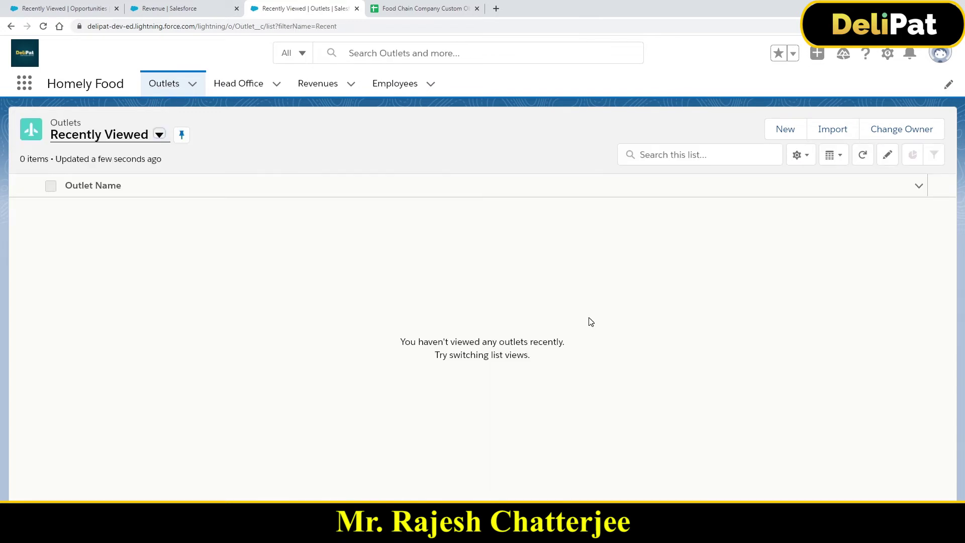
pyautogui.click(780, 132)
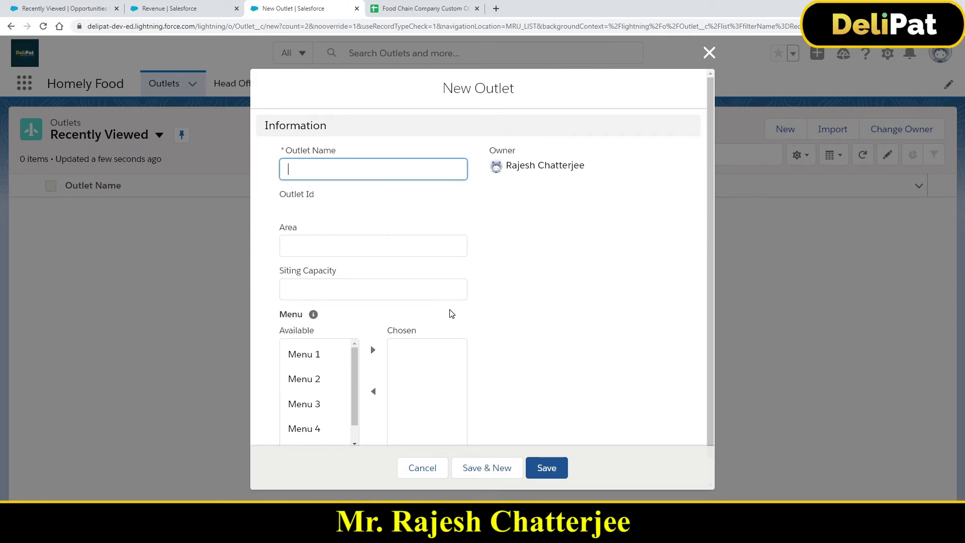
pyautogui.scroll(-1, 463, 321)
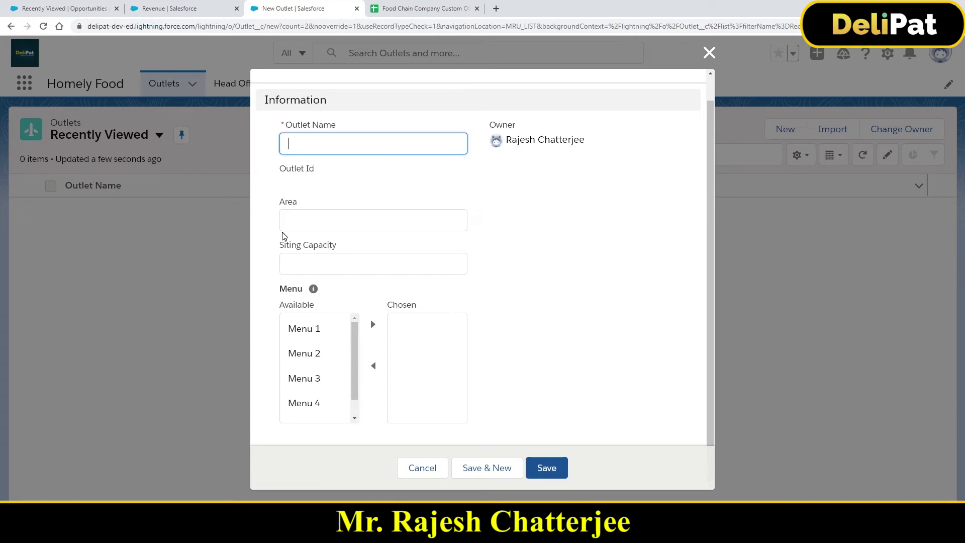
pyautogui.click(321, 257)
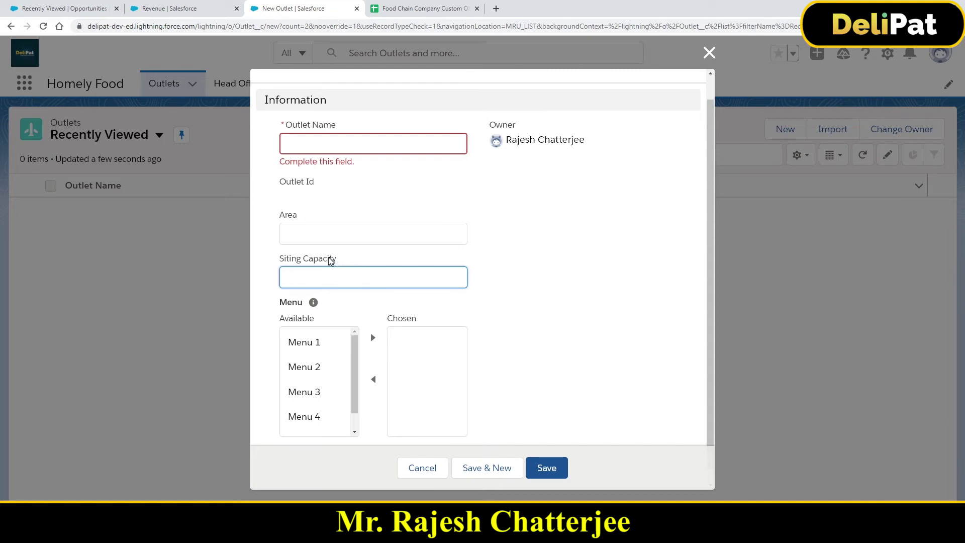
pyautogui.moveTo(337, 260); pyautogui.dragTo(282, 261)
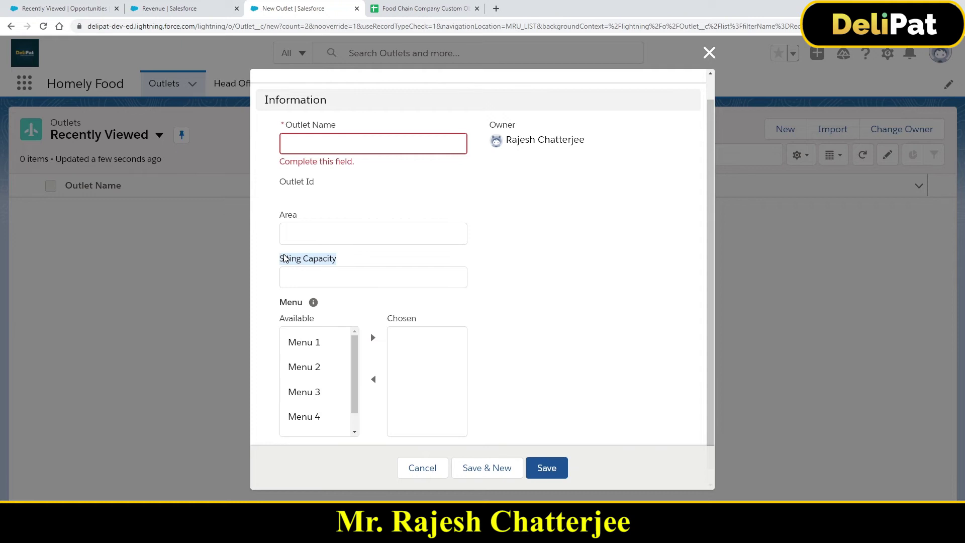
pyautogui.press('Escape')
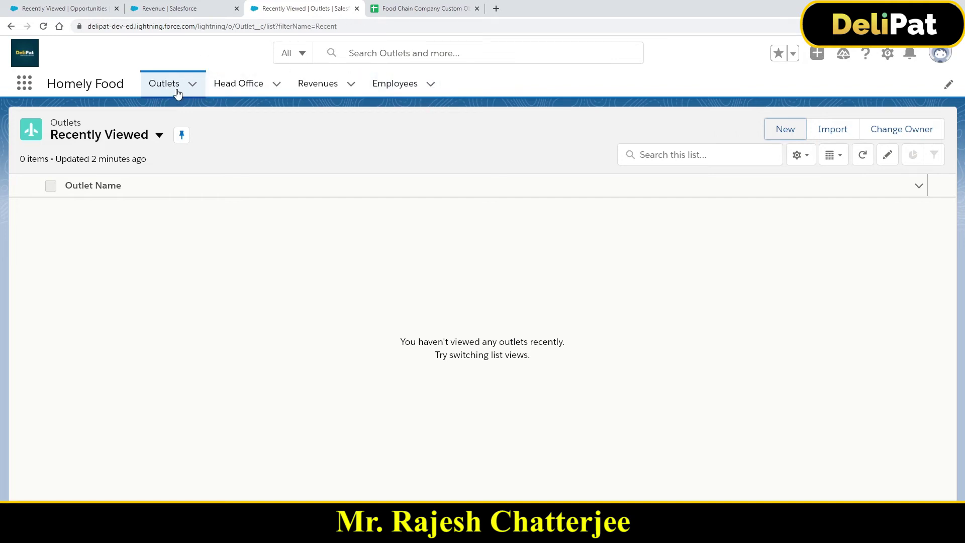
# Go to Outlet's Fields & Relationships in Setup's Object Manager and begin a new custom field.
pyautogui.click(887, 54)
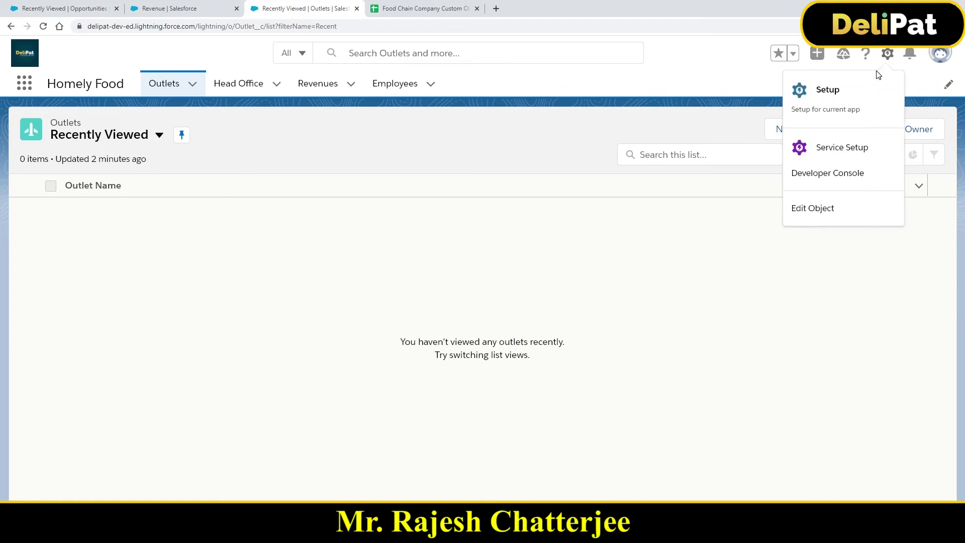
pyautogui.click(856, 93)
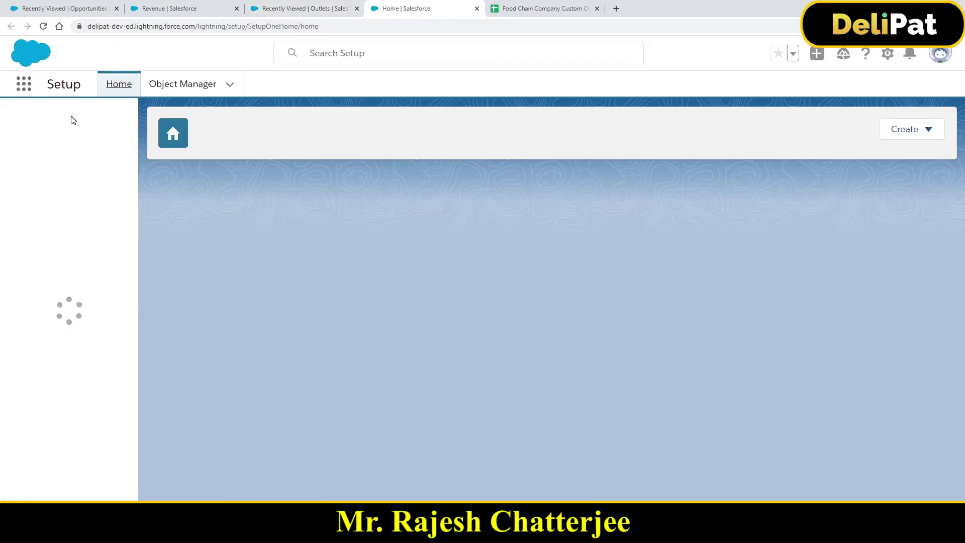
pyautogui.click(71, 121)
pyautogui.click(162, 89)
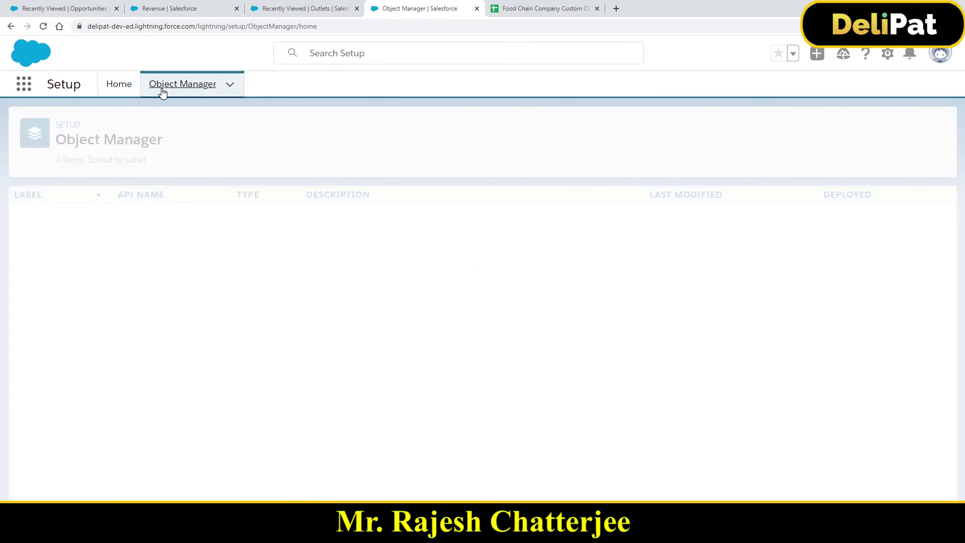
pyautogui.click(724, 135)
pyautogui.write('out')
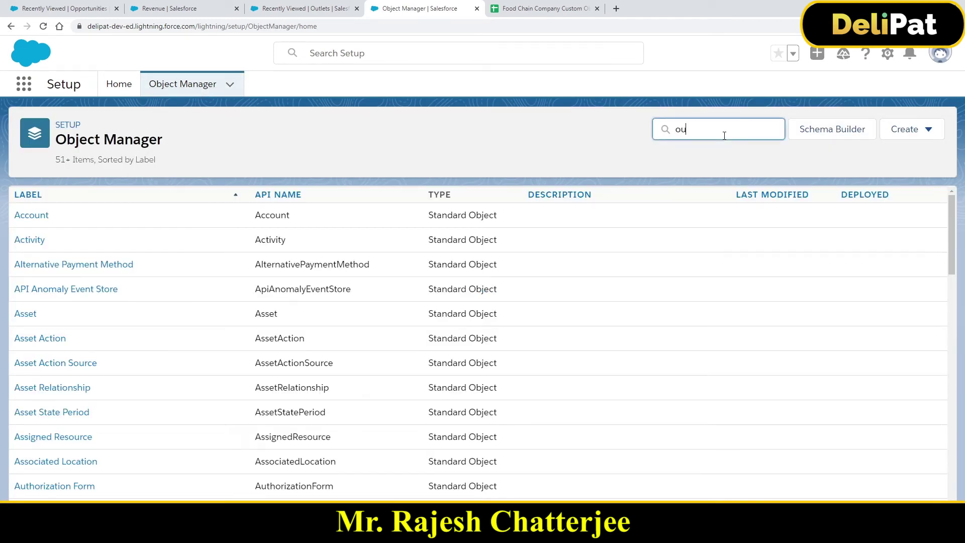
pyautogui.click(28, 219)
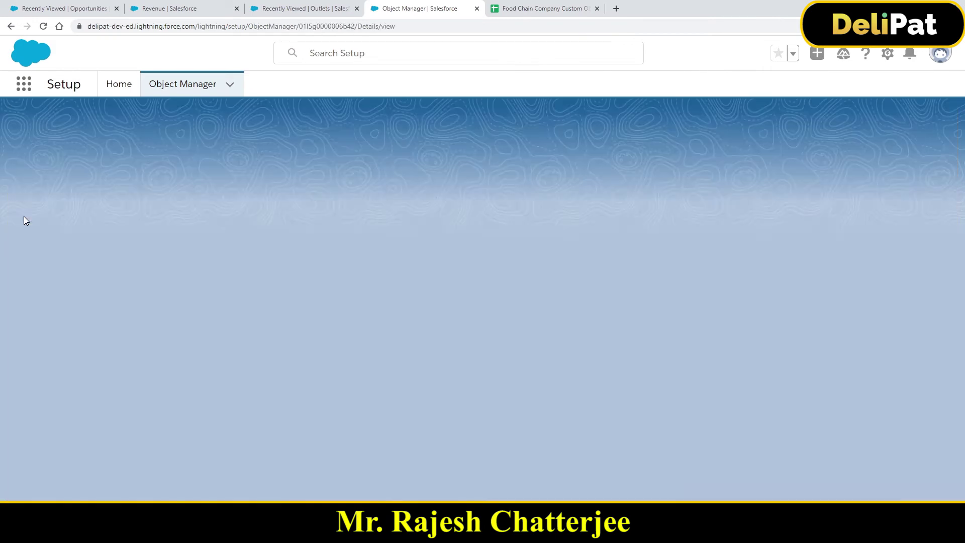
pyautogui.click(50, 224)
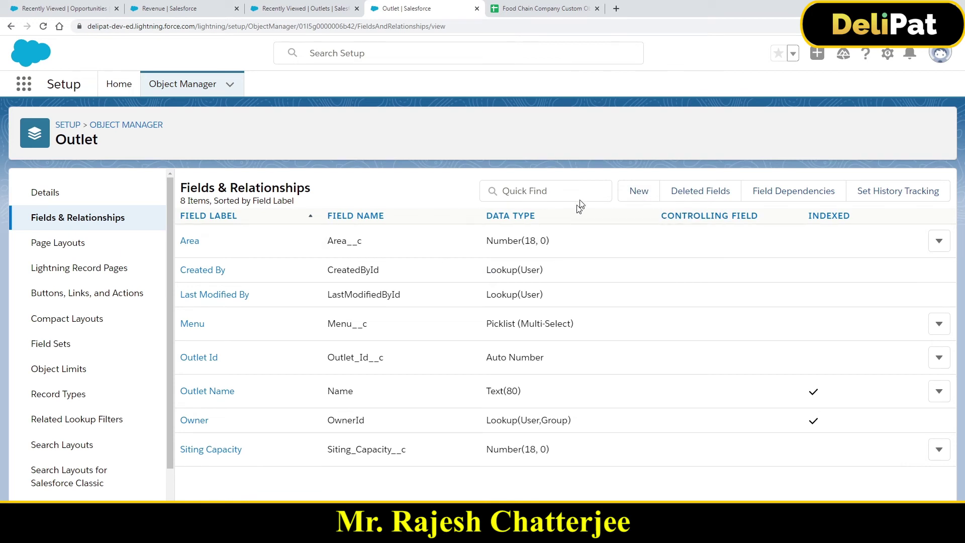
pyautogui.click(636, 194)
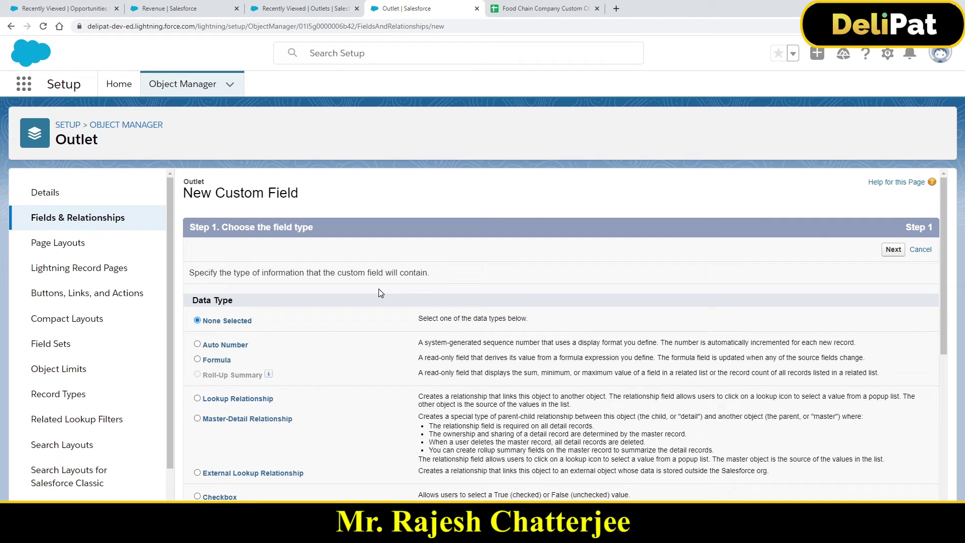
# Choose Lookup Relationship as the field type with Employee as the related object.
pyautogui.click(272, 402)
pyautogui.click(891, 251)
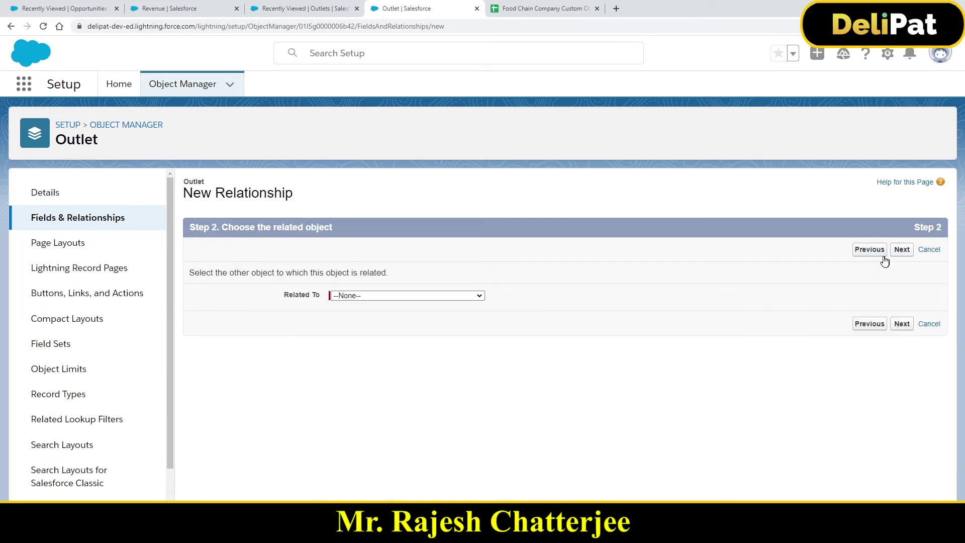
pyautogui.click(395, 297)
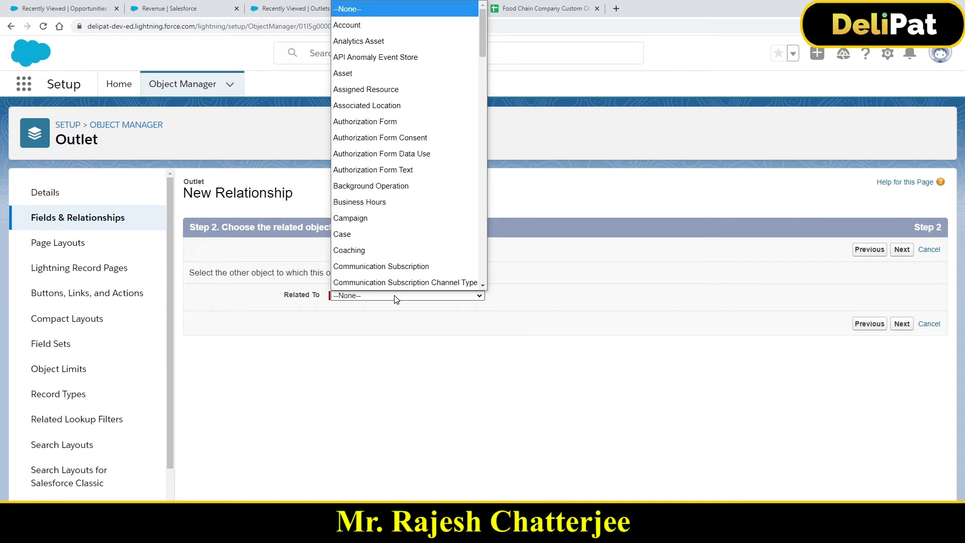
pyautogui.write('ee')
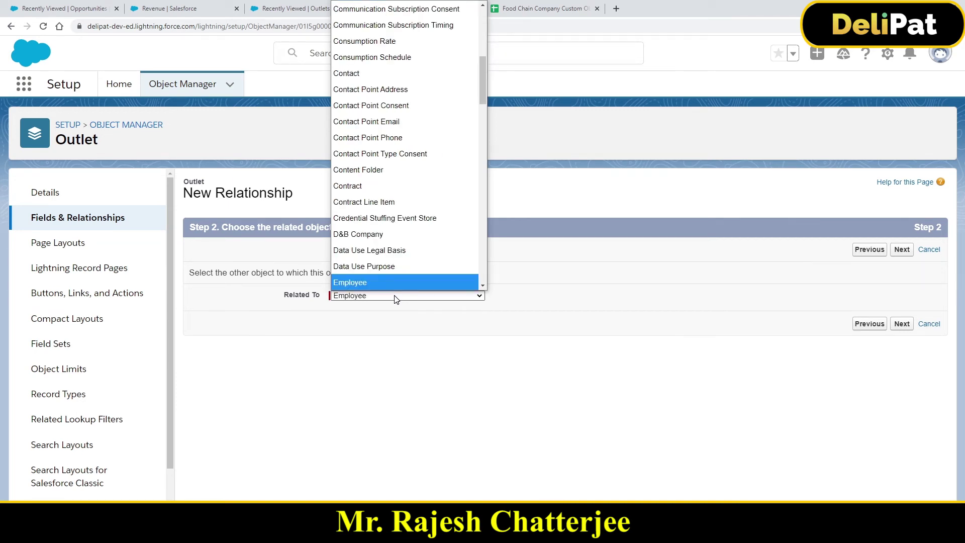
pyautogui.click(396, 296)
pyautogui.click(900, 254)
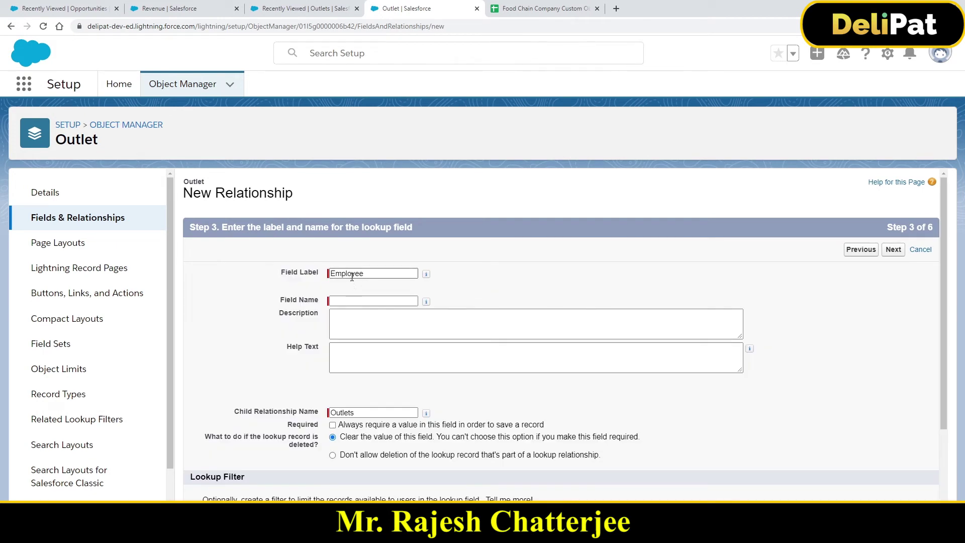
# Label the field 'Outlet manager' with help text 'Please look for the Manager from the employee Object and populate here'.
pyautogui.doubleClick(352, 275)
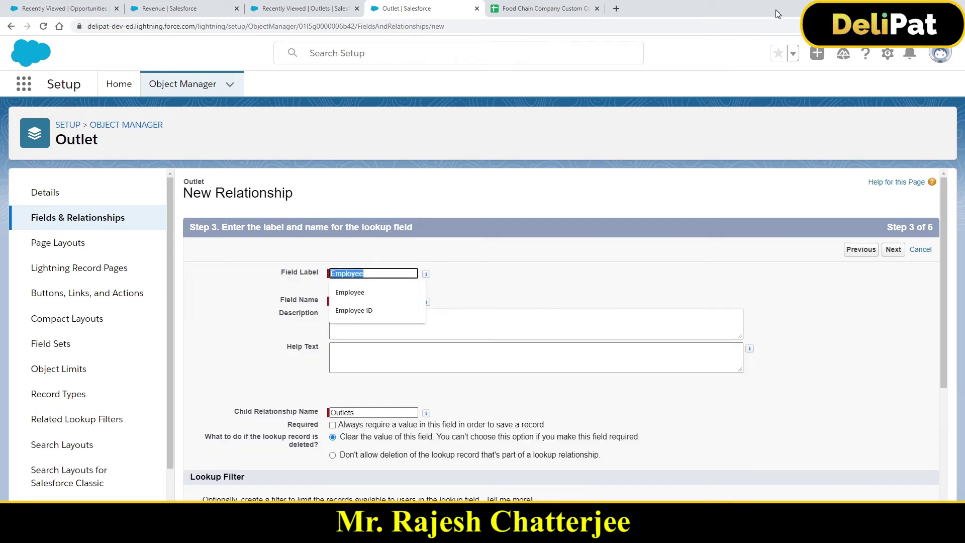
pyautogui.write('Out')
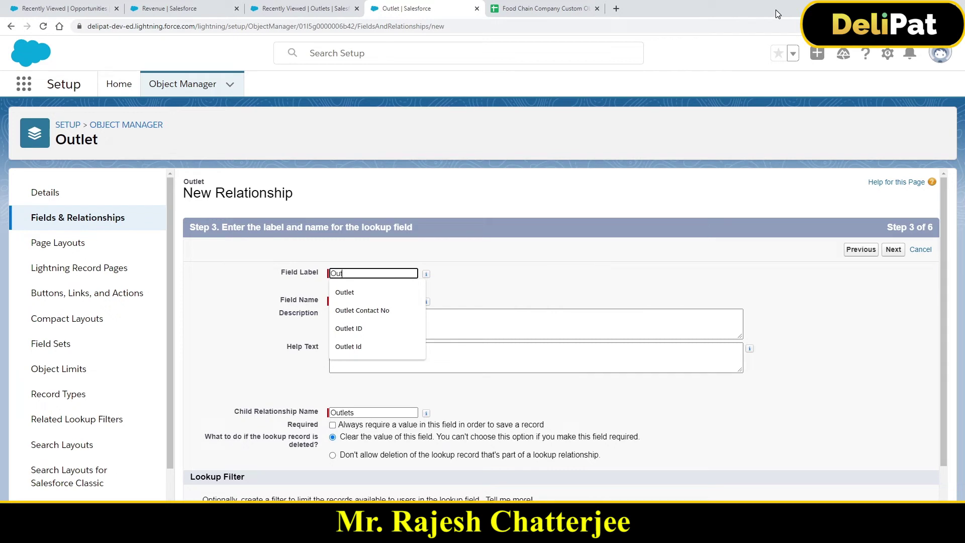
pyautogui.write('let manager')
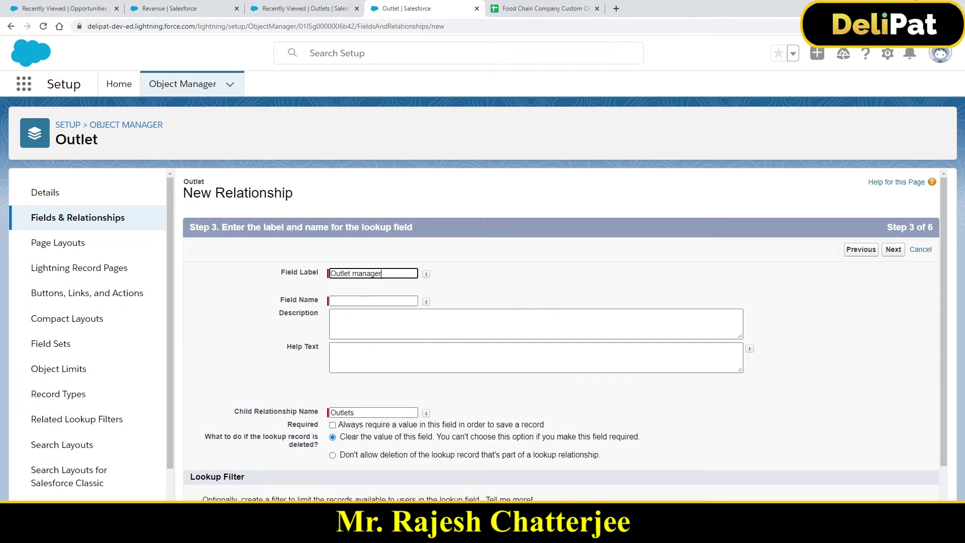
pyautogui.click(537, 357)
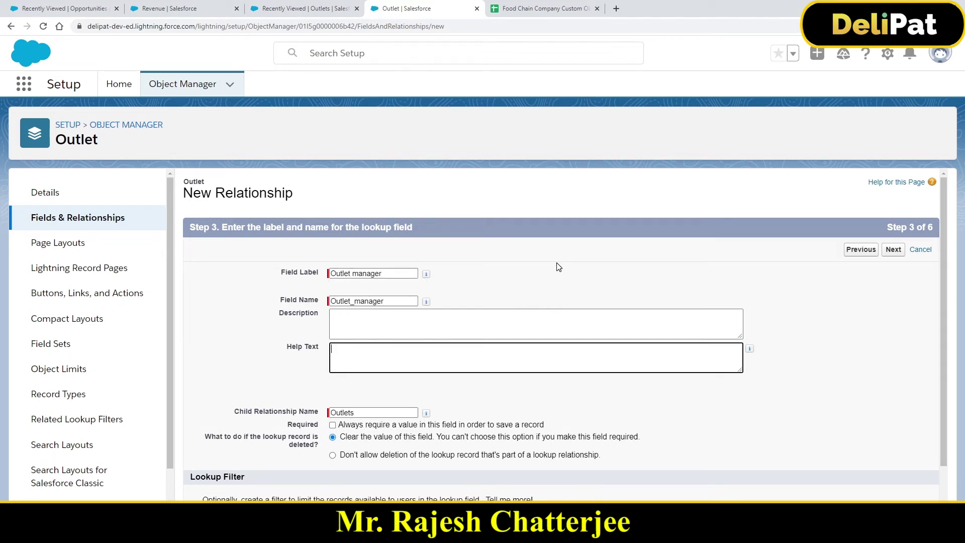
pyautogui.write('Please look for the Manager from the em')
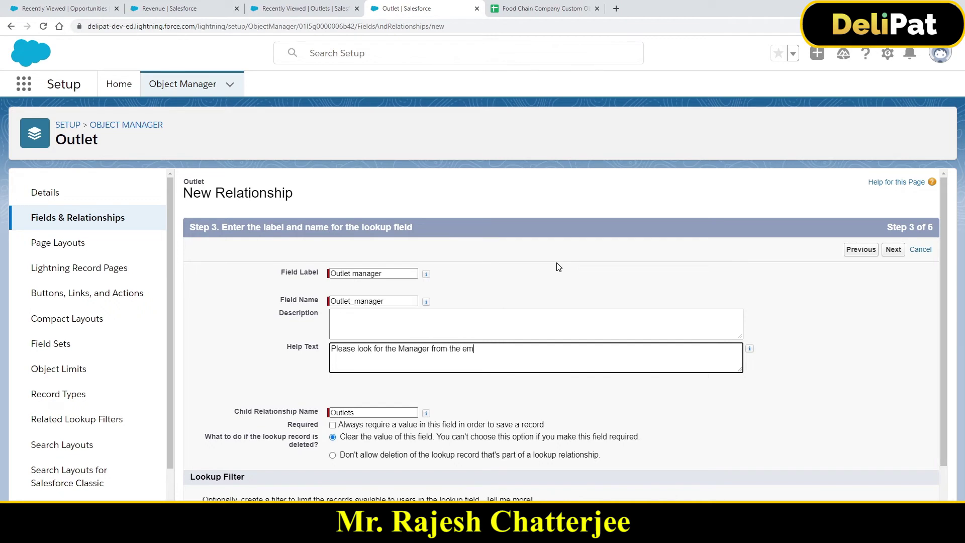
pyautogui.write('ployee Object and populate here')
pyautogui.scroll(-1, 523, 468)
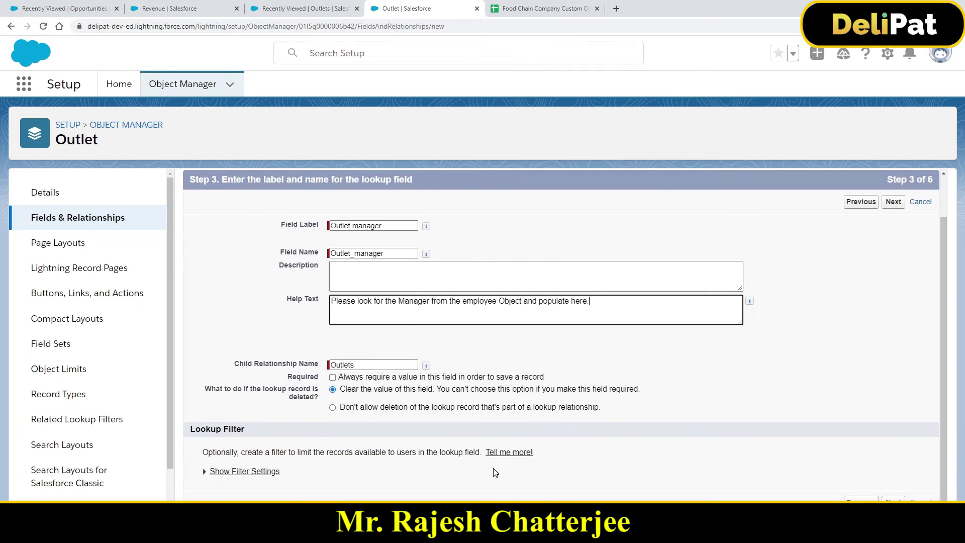
pyautogui.click(895, 208)
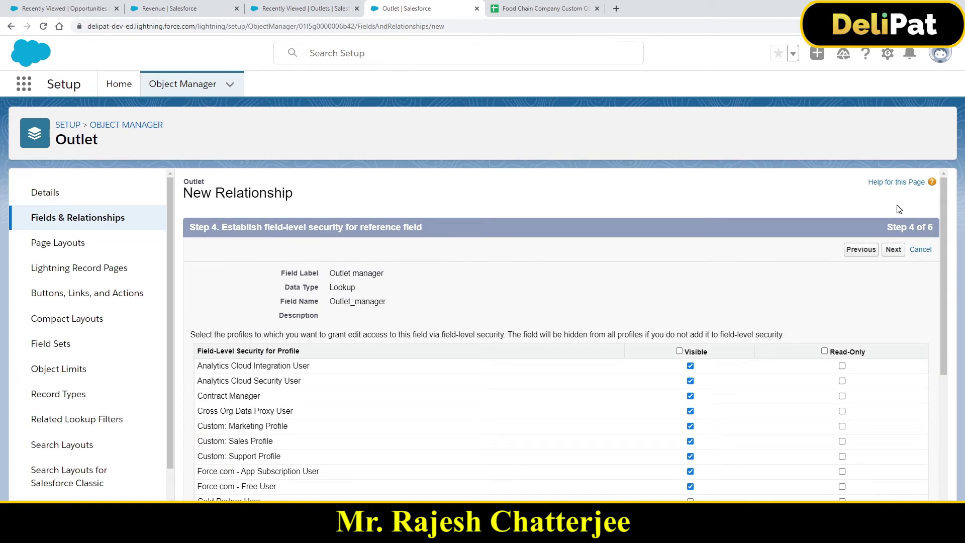
# Accept default field-level security and page layouts, then save the Outlet manager lookup.
pyautogui.scroll(-5, 840, 385)
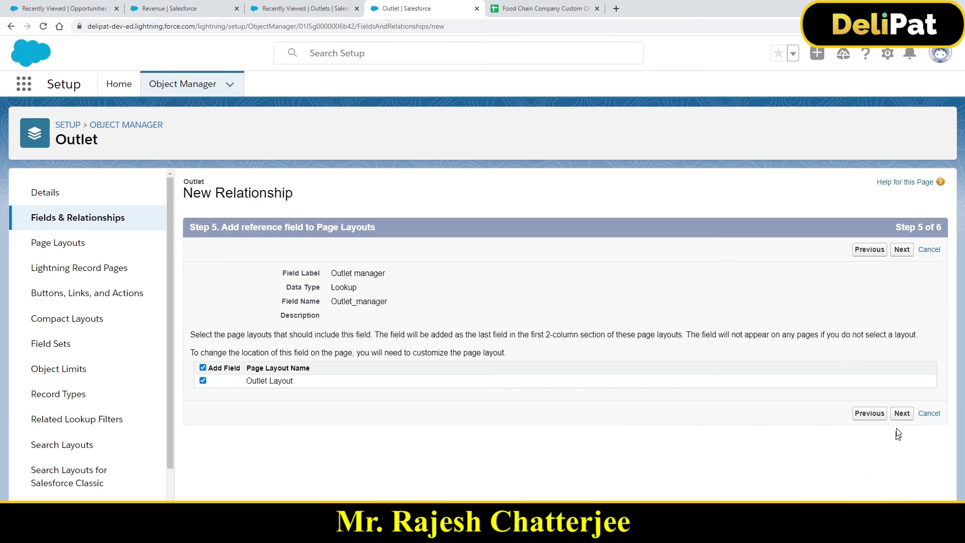
pyautogui.click(902, 413)
pyautogui.click(899, 250)
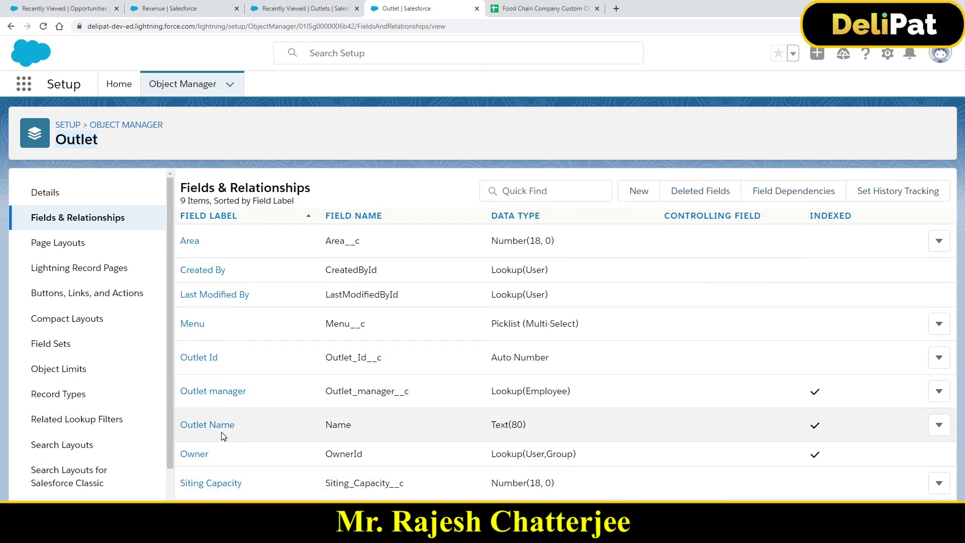
# Highlight the new Outlet_manager field and its Lookup(Employee) data type in the fields list.
pyautogui.moveTo(327, 392); pyautogui.dragTo(407, 393)
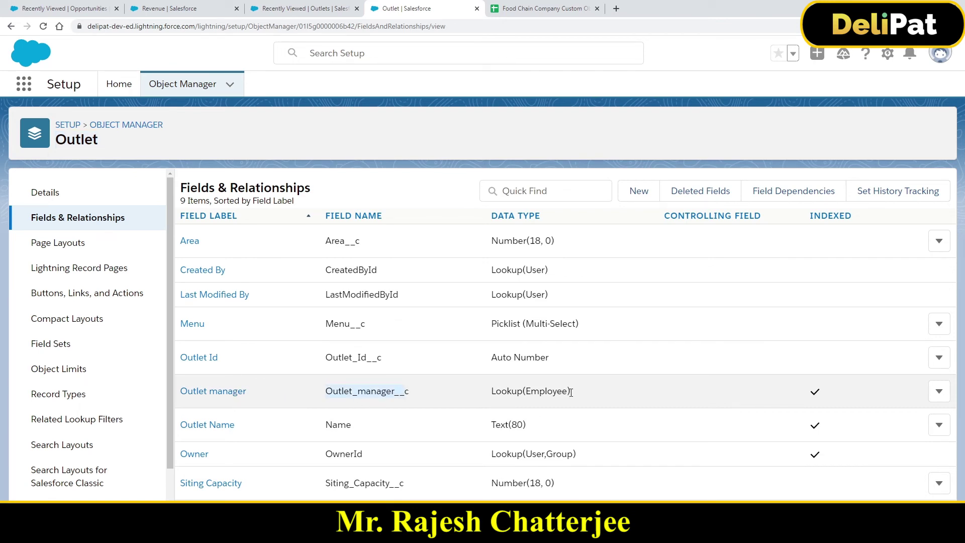
pyautogui.moveTo(569, 394); pyautogui.dragTo(510, 408)
pyautogui.doubleClick(546, 392)
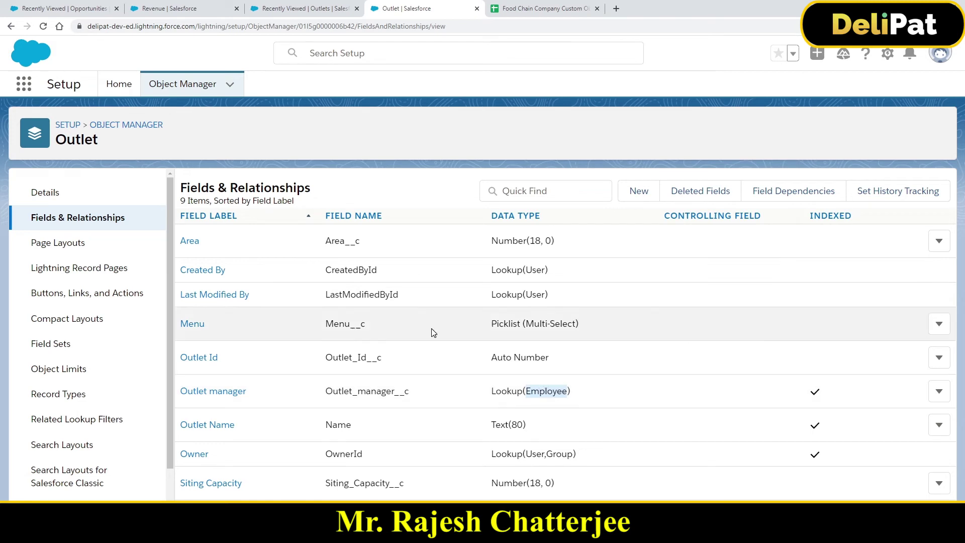
# Switch to the Homely Food app, view the employee record, then return to Outlets.
pyautogui.click(29, 87)
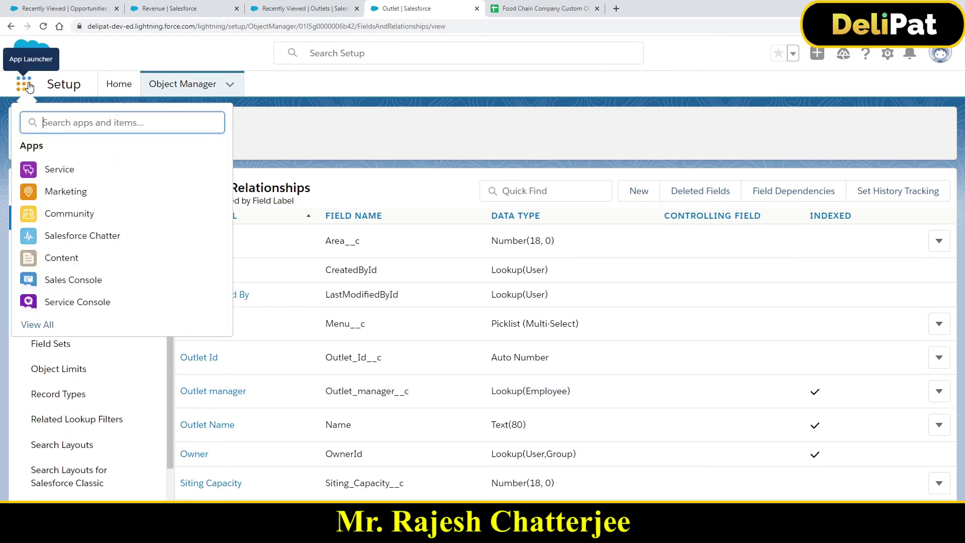
pyautogui.write('hom')
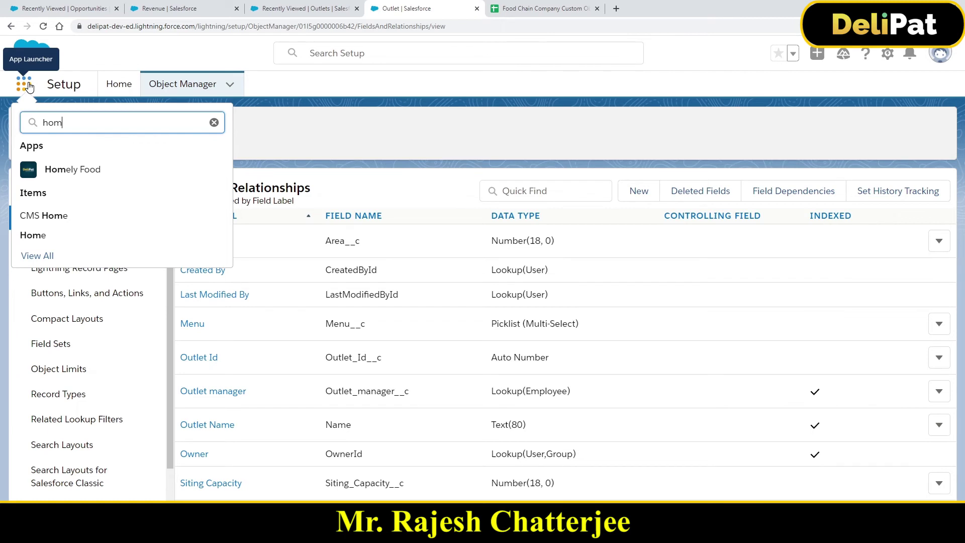
pyautogui.click(66, 176)
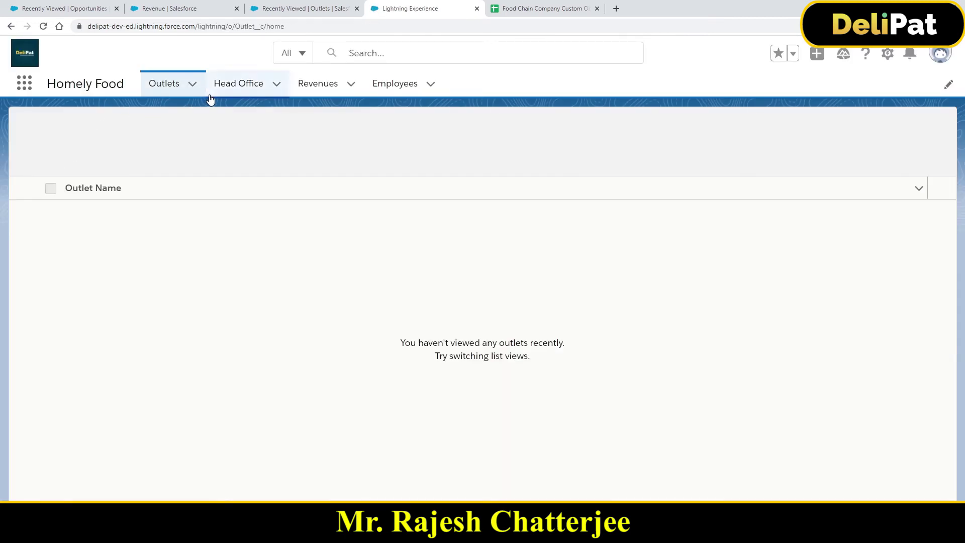
pyautogui.click(381, 94)
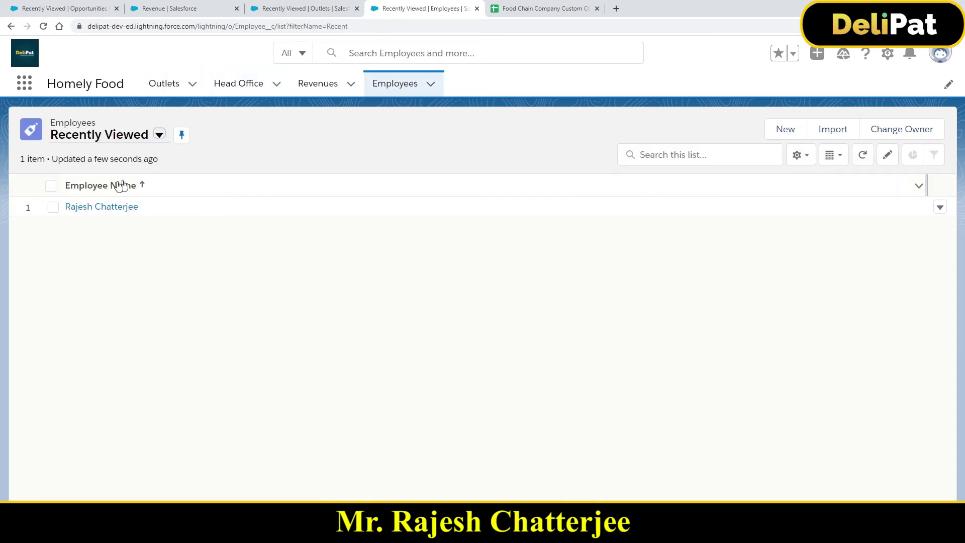
pyautogui.click(87, 207)
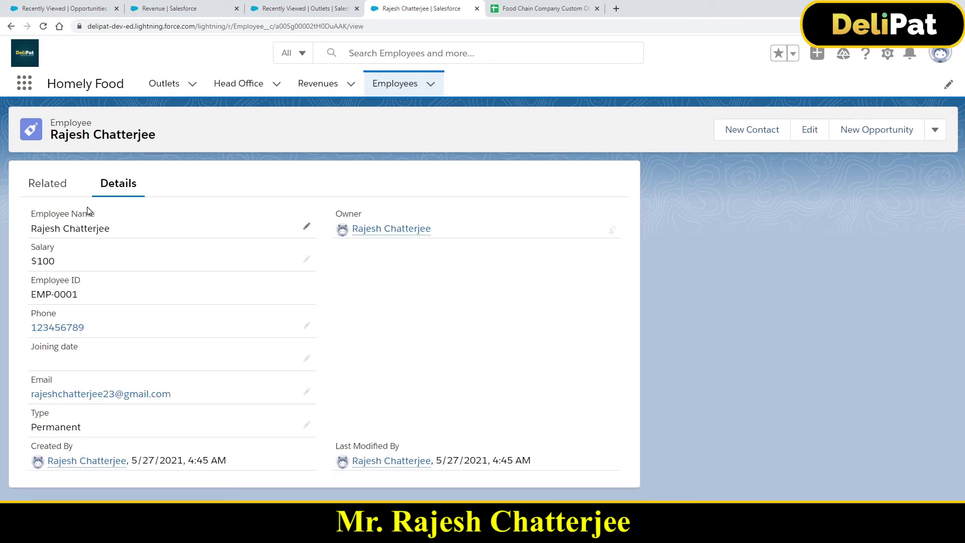
pyautogui.click(159, 86)
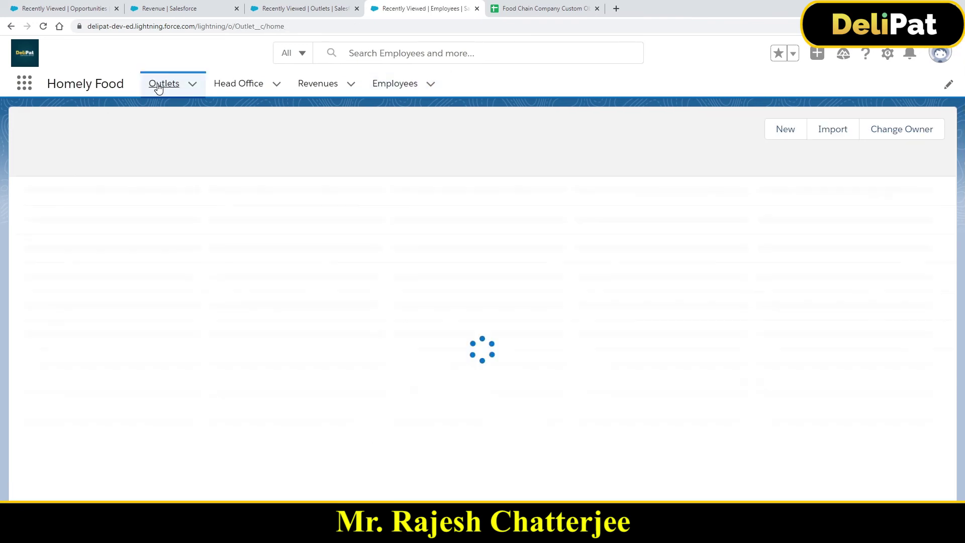
# Start a new outlet named 'Bangalore India Outlet' with Area 1222 and Siting Capacity 50.
pyautogui.click(788, 130)
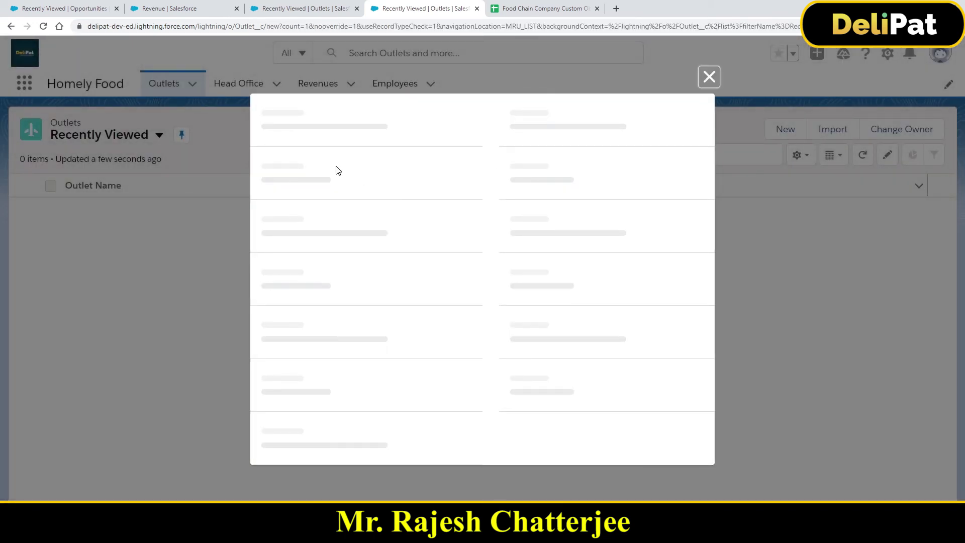
pyautogui.click(337, 169)
pyautogui.write('Bangalore India Our')
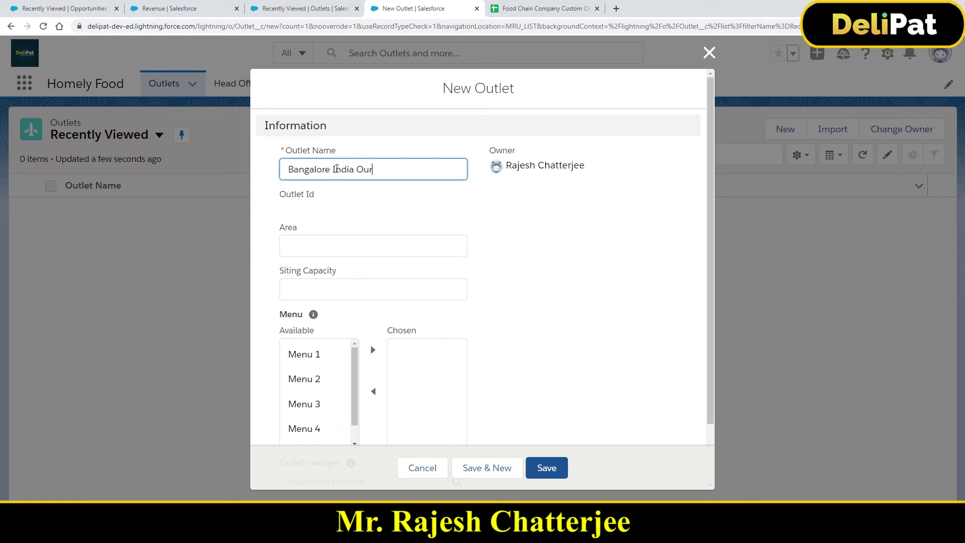
pyautogui.press('BackSpace')
pyautogui.write('tlet')
pyautogui.click(345, 236)
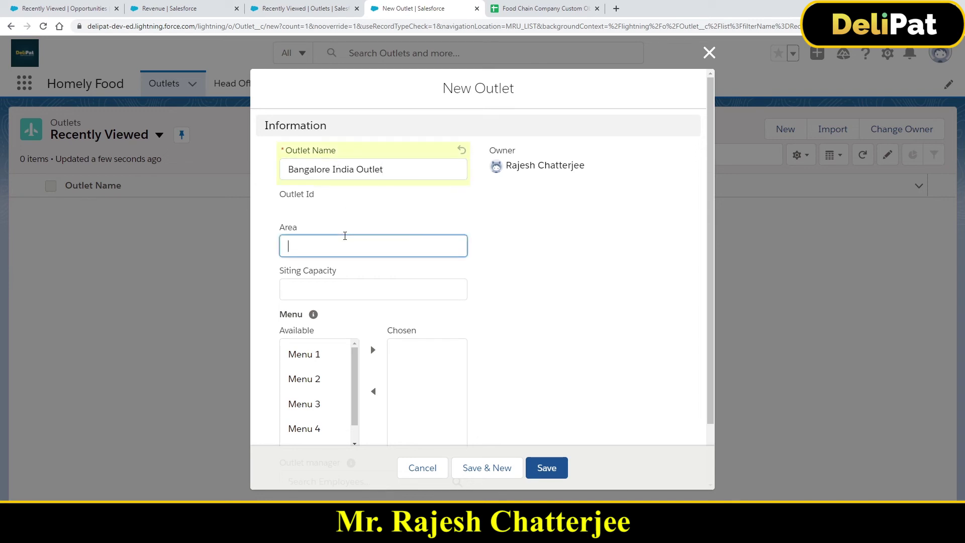
pyautogui.write('1222')
pyautogui.click(333, 282)
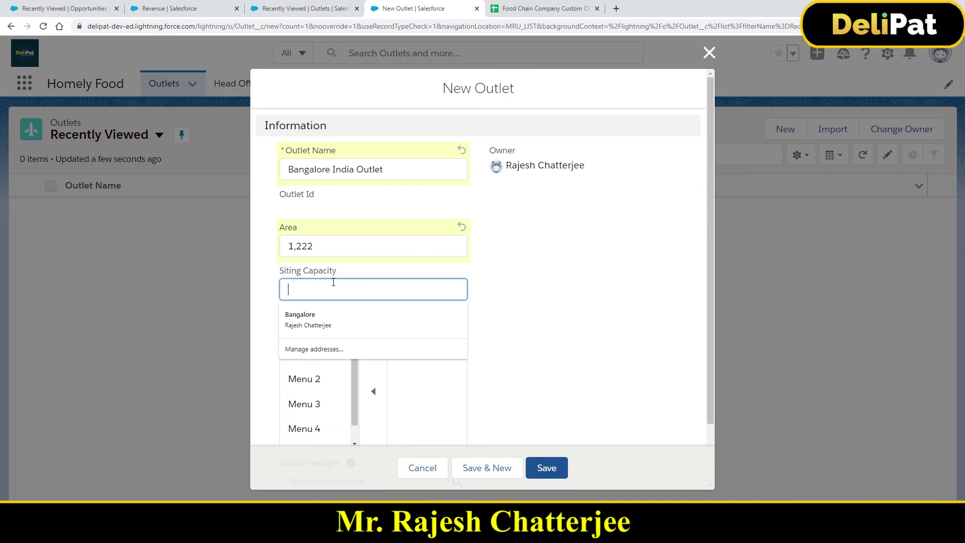
pyautogui.write('50')
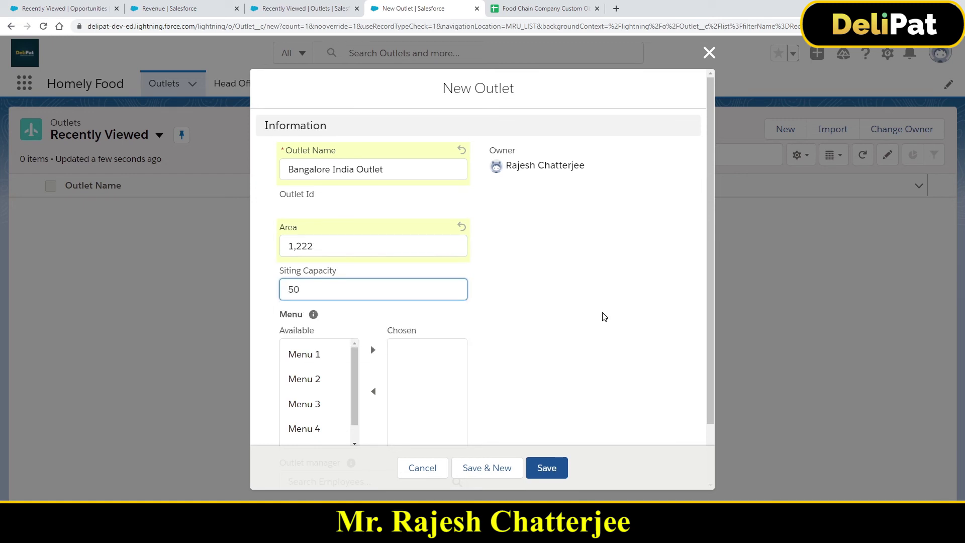
pyautogui.click(585, 352)
# Move Menu 1 and Menu 3 into the chosen menus.
pyautogui.scroll(-2, 583, 361)
pyautogui.click(314, 285)
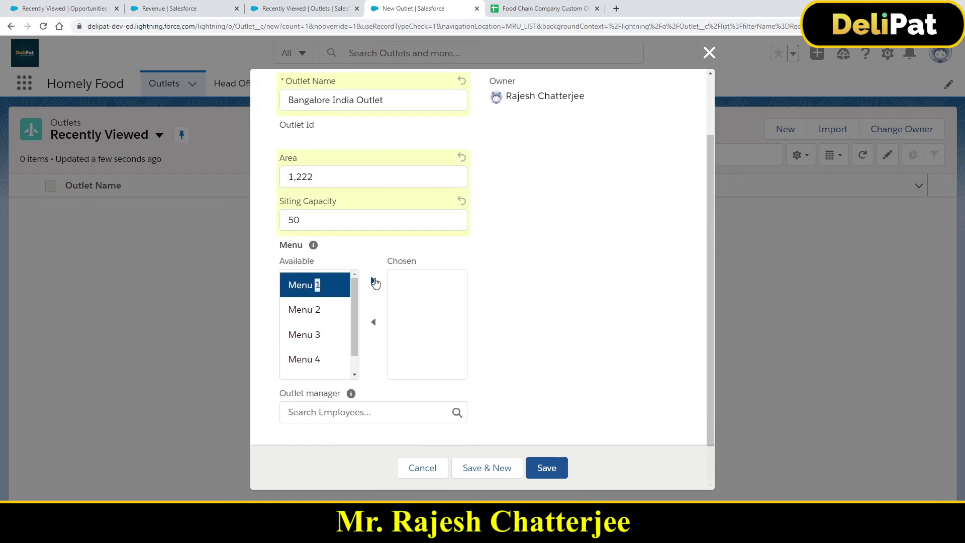
pyautogui.click(373, 280)
pyautogui.click(327, 311)
pyautogui.click(373, 280)
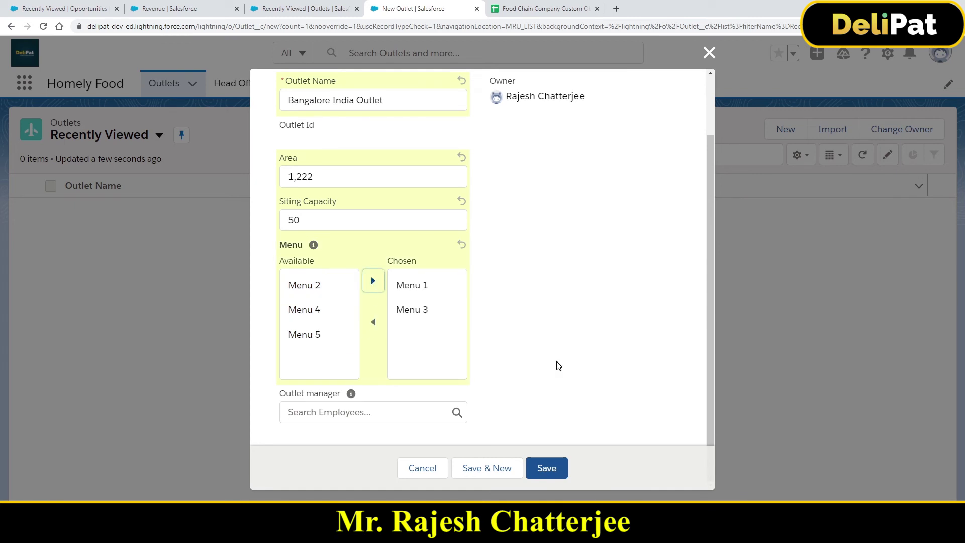
pyautogui.moveTo(280, 394); pyautogui.dragTo(337, 400)
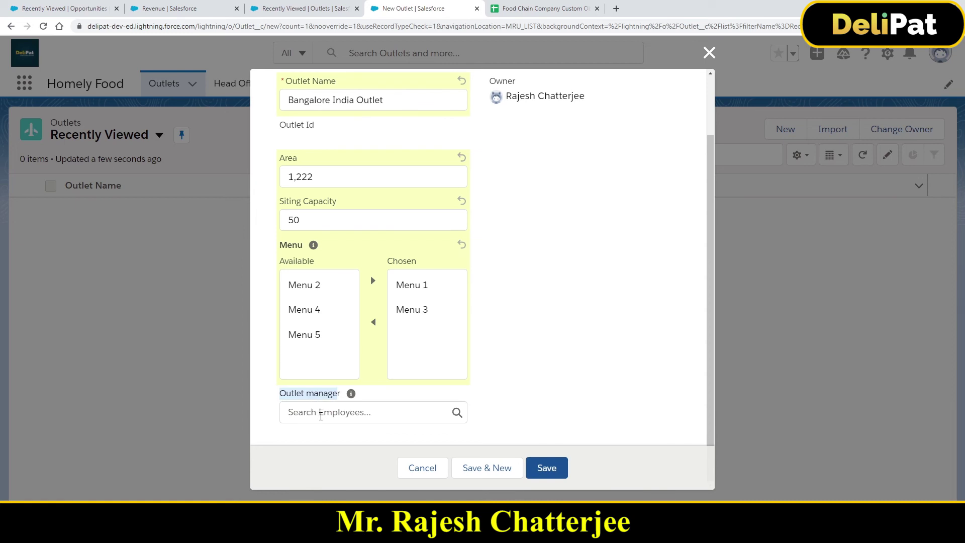
# Set the employee from Recent Employees as Outlet manager and save the outlet as Outlet-003.
pyautogui.click(321, 416)
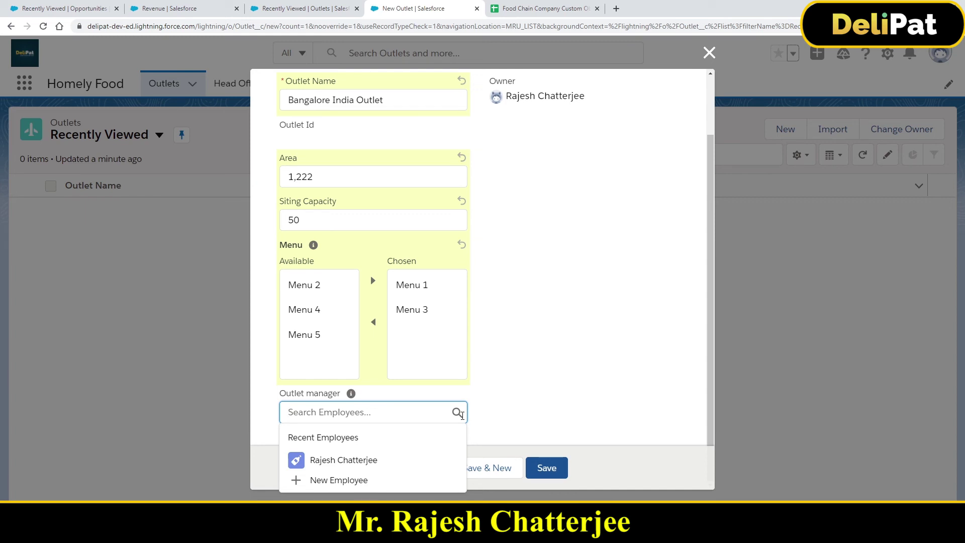
pyautogui.click(337, 459)
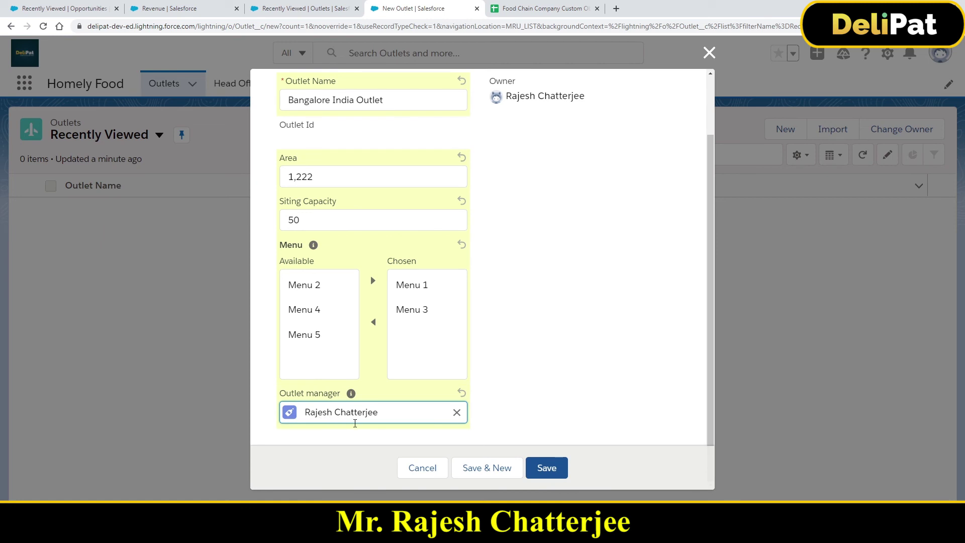
pyautogui.scroll(3, 362, 383)
pyautogui.scroll(-3, 363, 382)
pyautogui.click(539, 465)
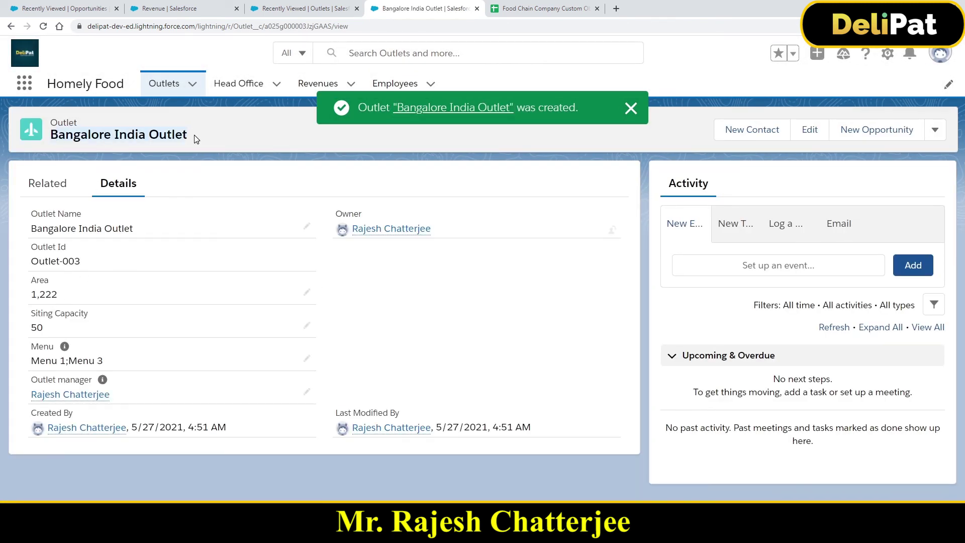
# Open the outlet manager's Employee record, EMP-0001, in a new browser tab.
pyautogui.rightClick(79, 398)
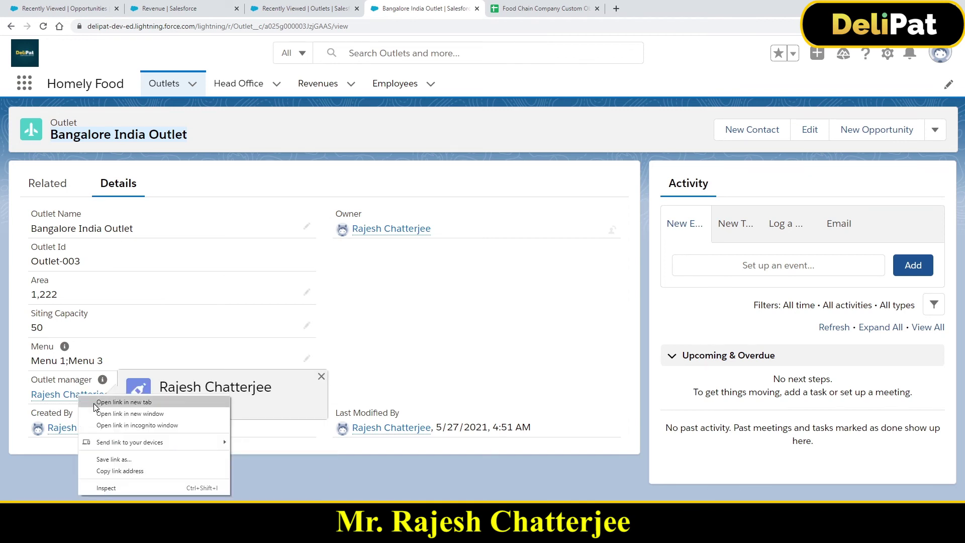
pyautogui.click(96, 403)
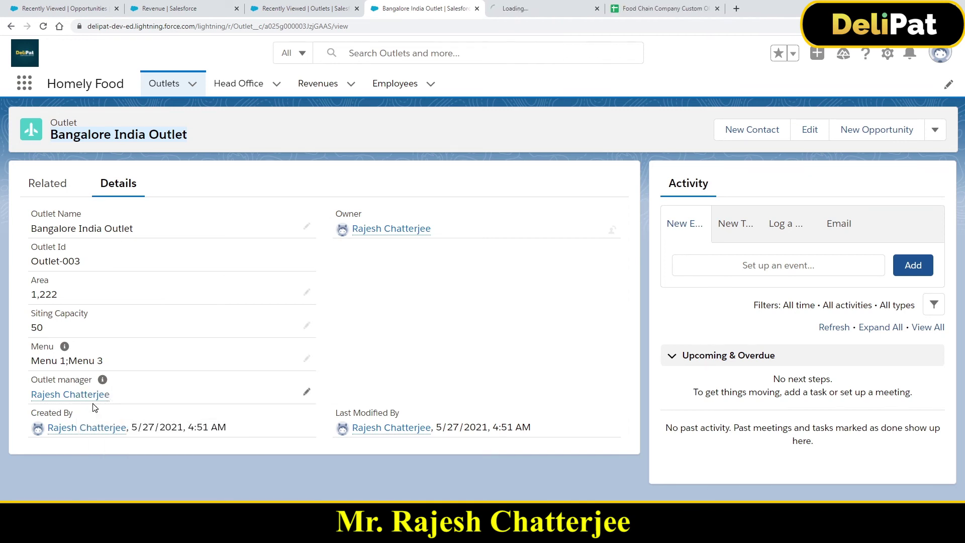
pyautogui.click(510, 10)
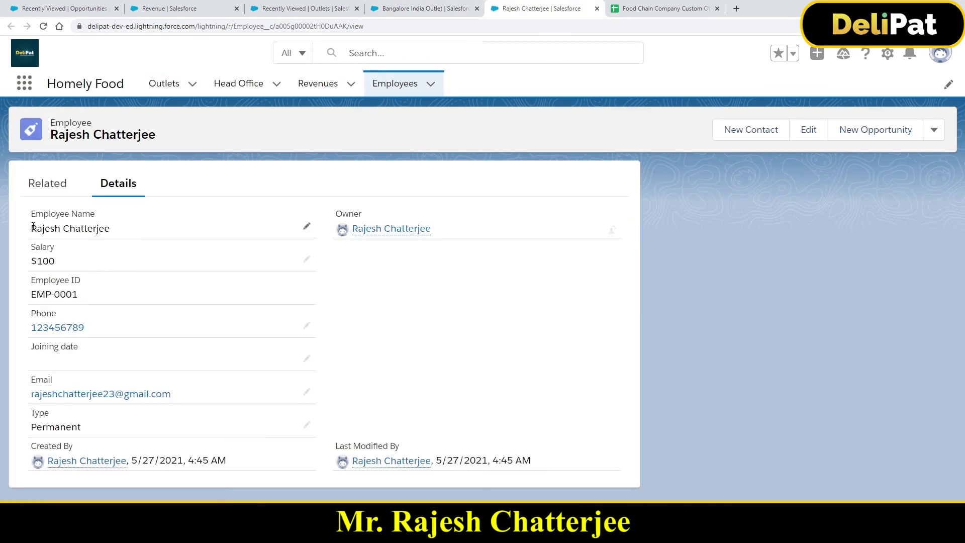
pyautogui.moveTo(32, 227); pyautogui.dragTo(101, 228)
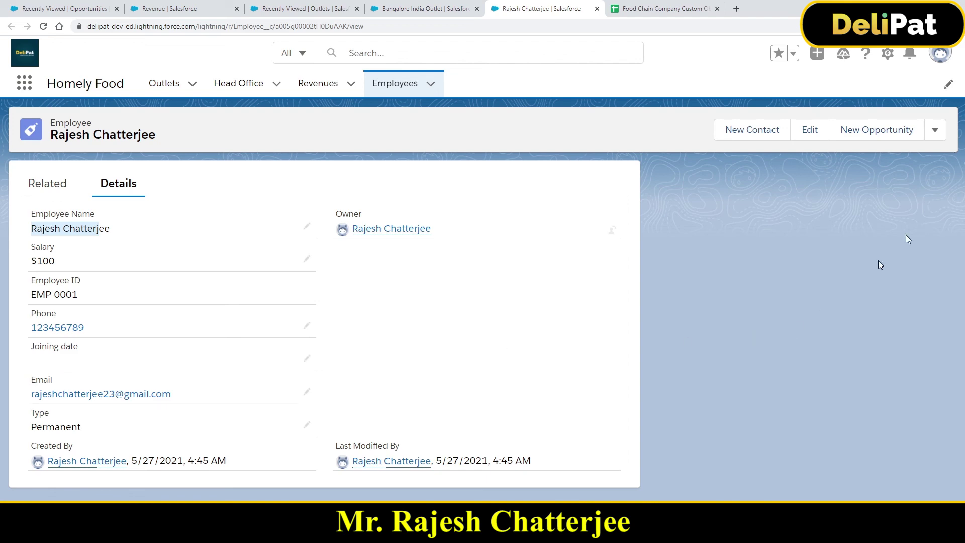
# Delete the EMP-0001 employee record and confirm the deletion.
pyautogui.click(939, 134)
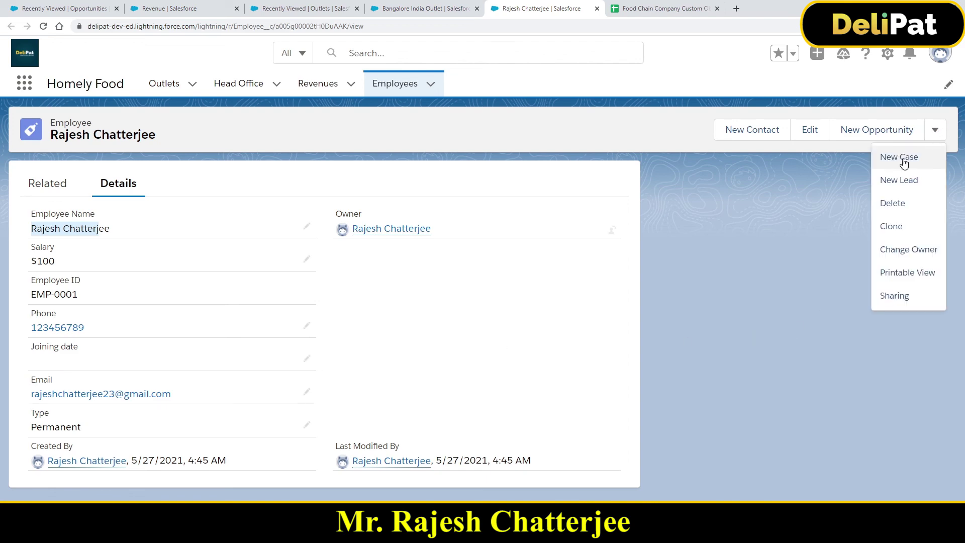
pyautogui.click(891, 206)
pyautogui.click(622, 317)
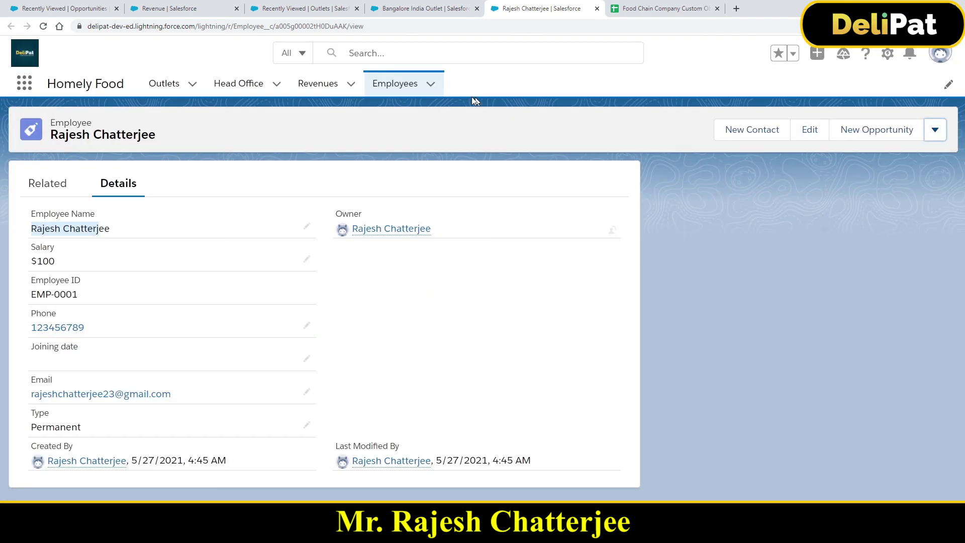
# Return to the Bangalore India Outlet tab and reload it, confirming the Outlet manager value is now empty.
pyautogui.click(394, 8)
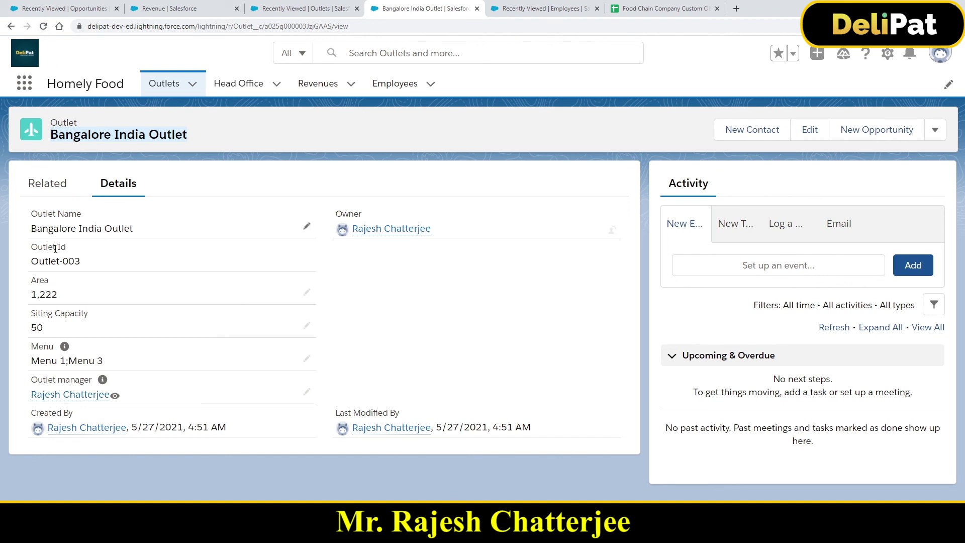
pyautogui.moveTo(32, 380); pyautogui.dragTo(80, 377)
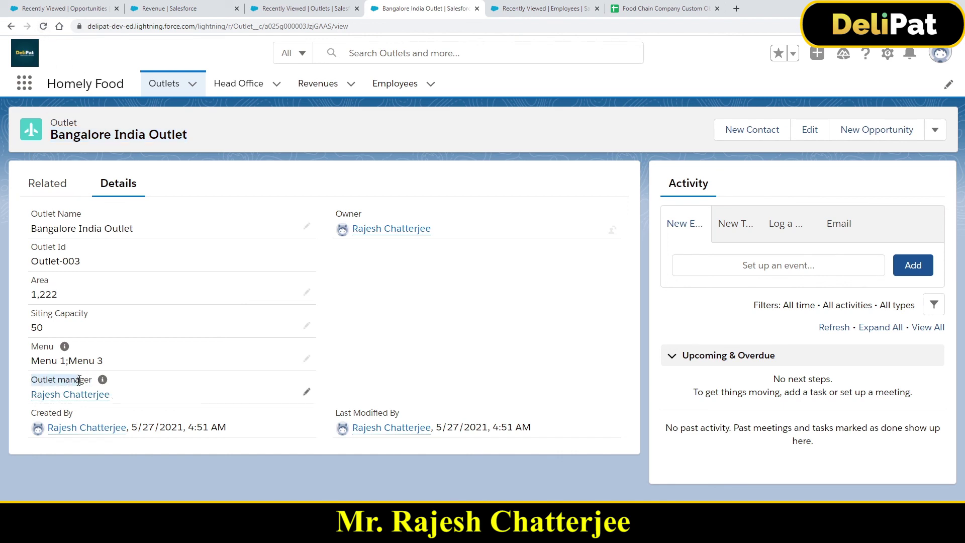
pyautogui.moveTo(76, 399)
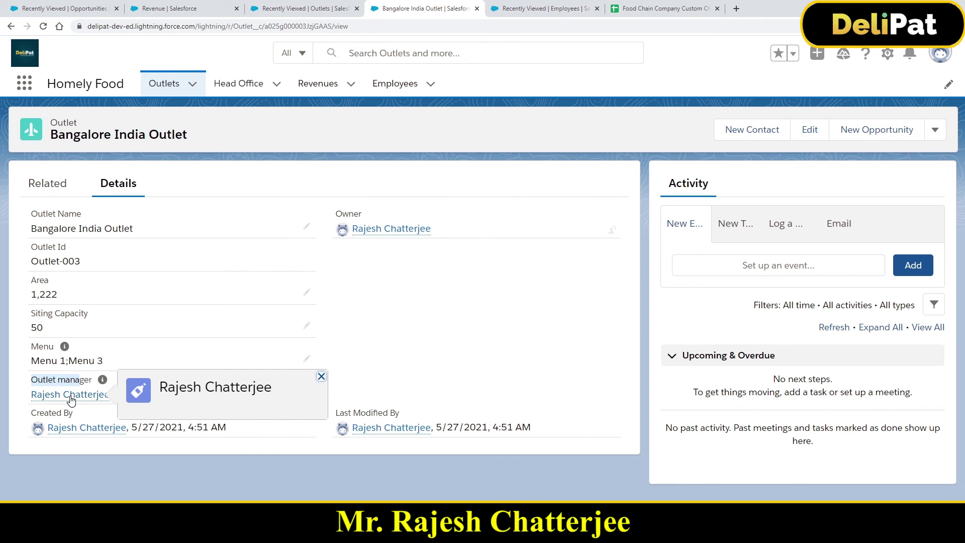
pyautogui.click(44, 404)
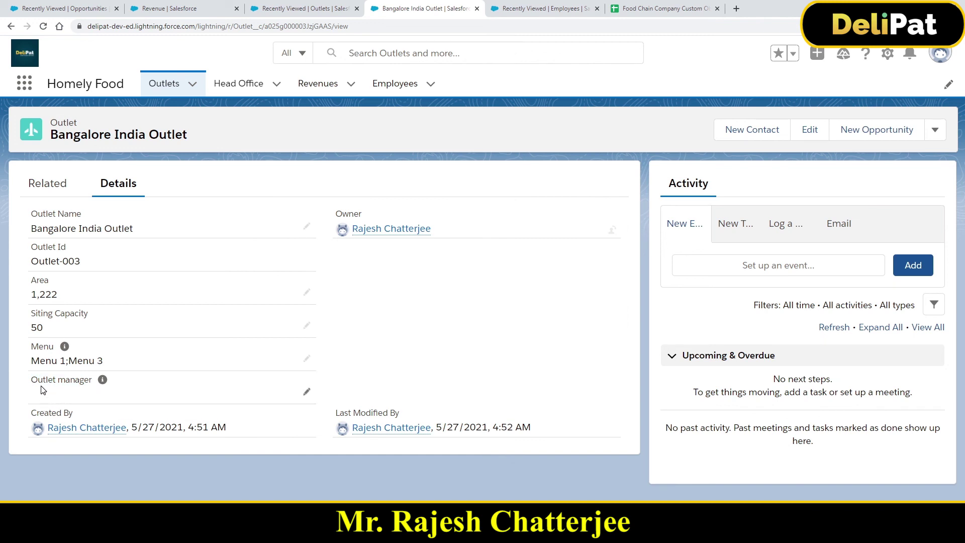
pyautogui.click(44, 27)
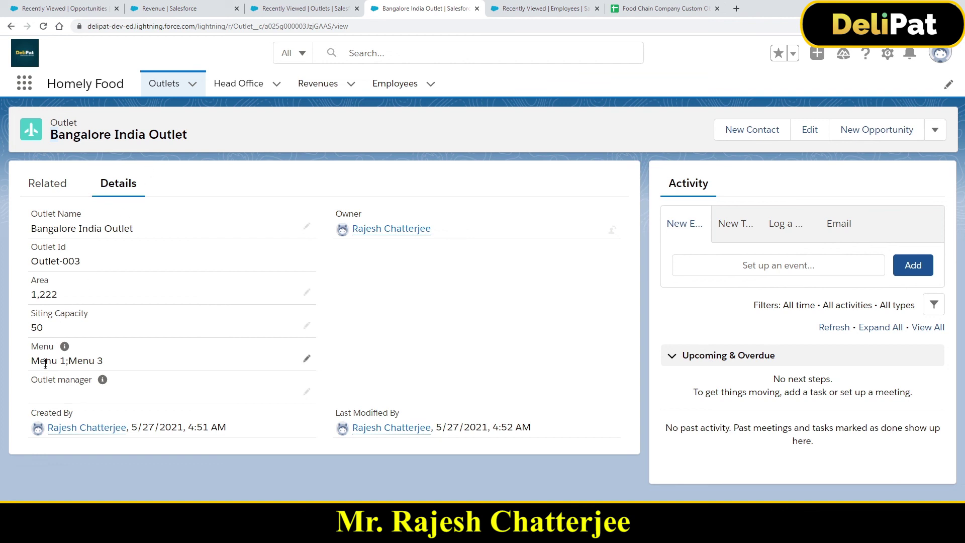
pyautogui.moveTo(32, 379); pyautogui.dragTo(92, 386)
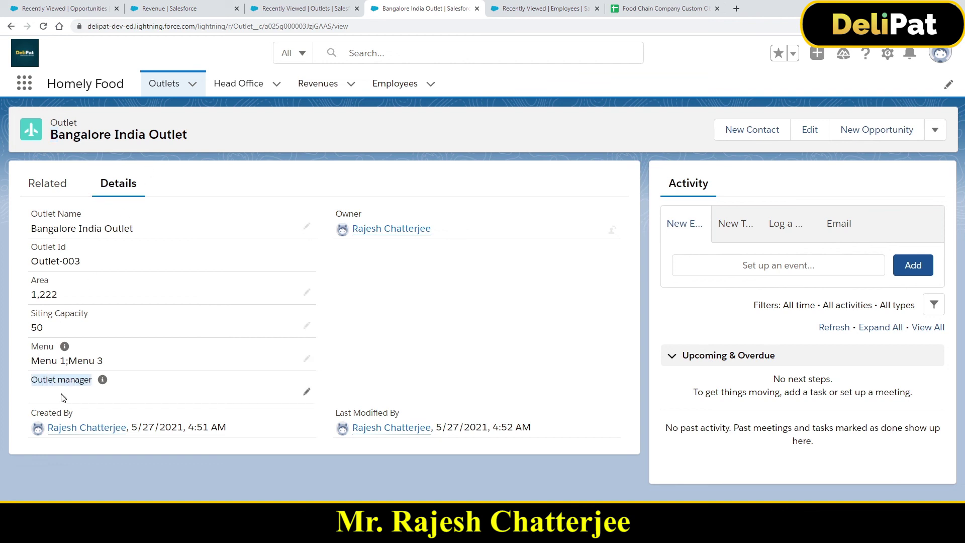